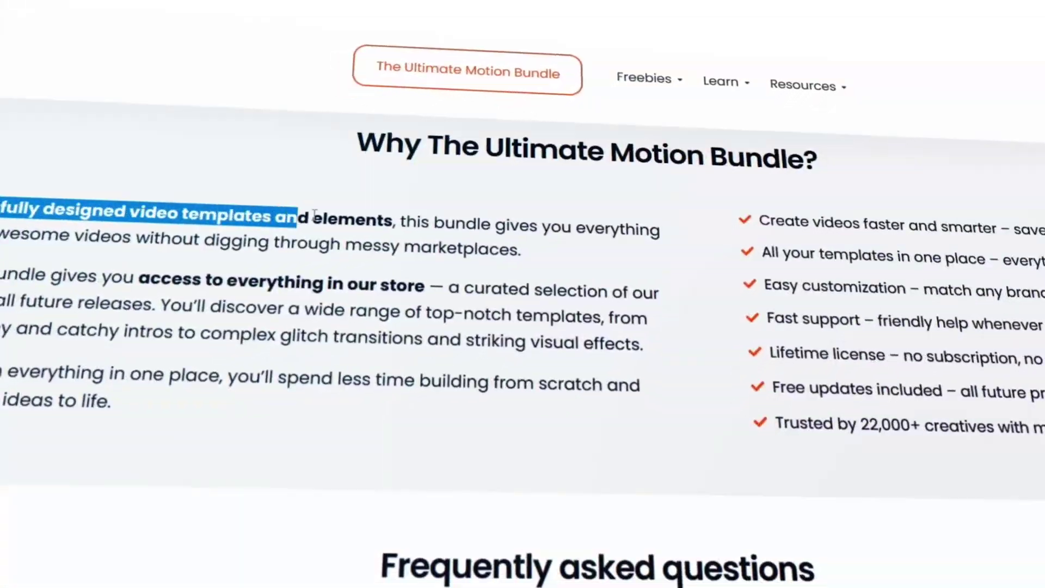
Highlight the first paragraph about over 9,000 templates, then clear the highlight.
drag(314, 213, 569, 226)
drag(701, 190, 710, 215)
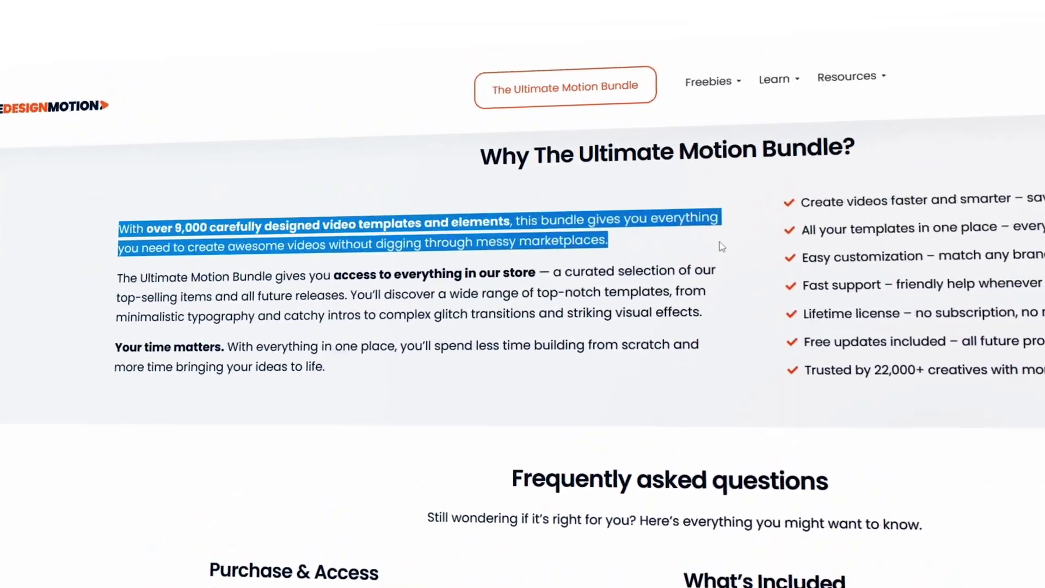
click(732, 288)
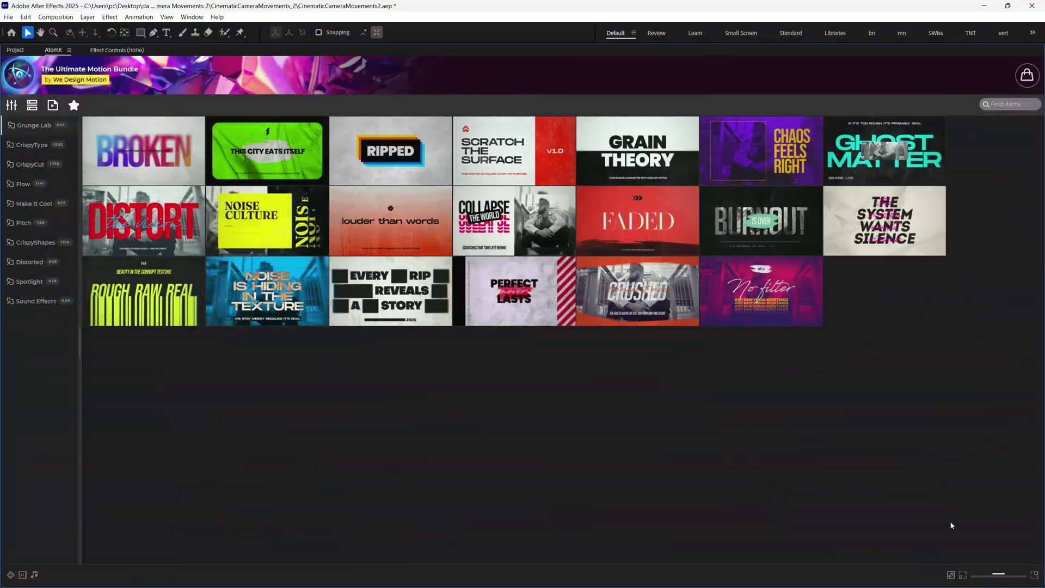
Turn on animated thumbnail previews and enlarge the preset thumbnails with the size slider.
click(23, 576)
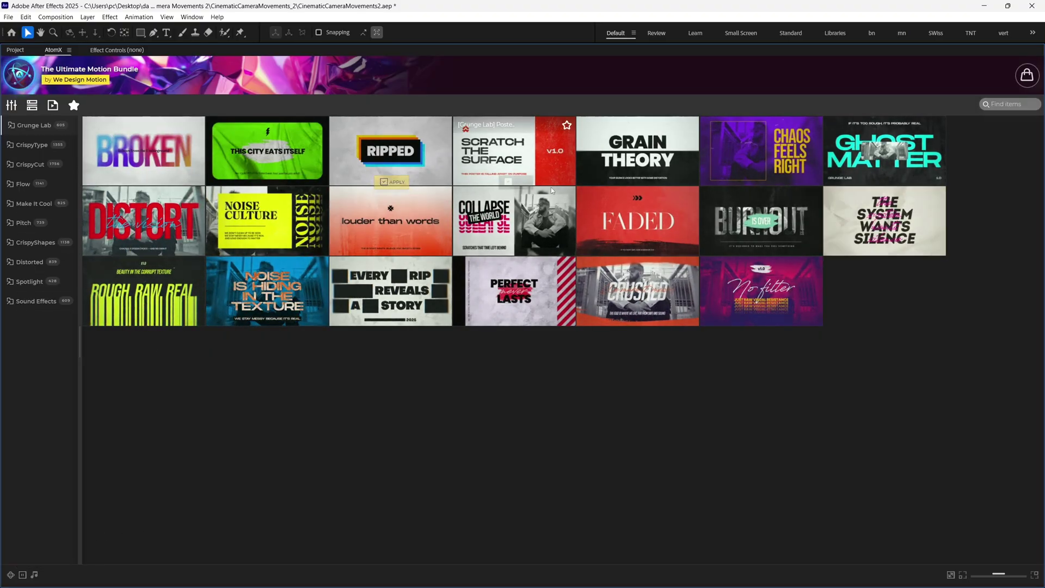
mouse_move(999, 575)
mouse_down()
mouse_move(1013, 575)
mouse_move(988, 566)
mouse_up()
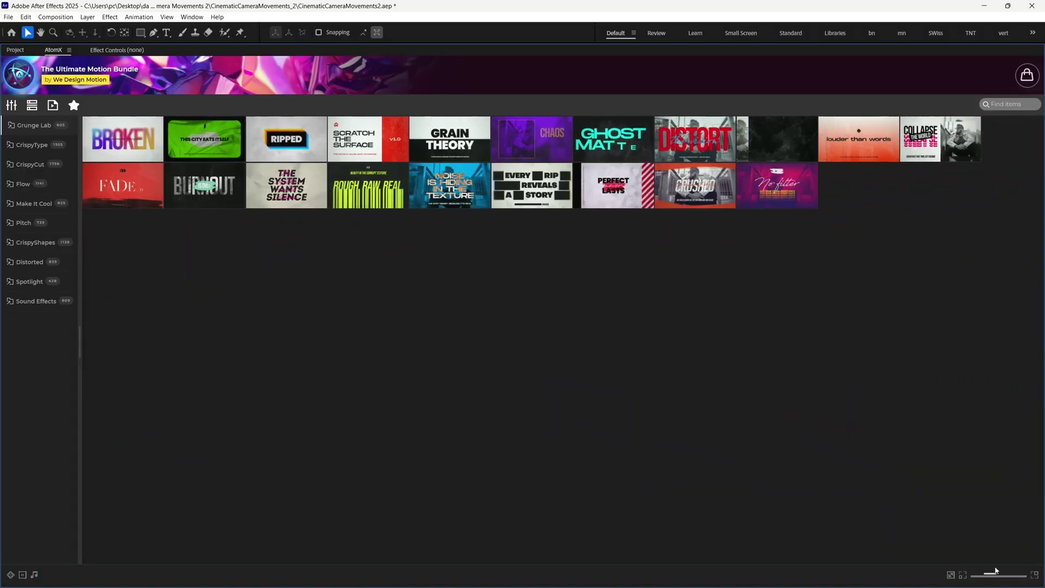
drag(996, 572, 1018, 575)
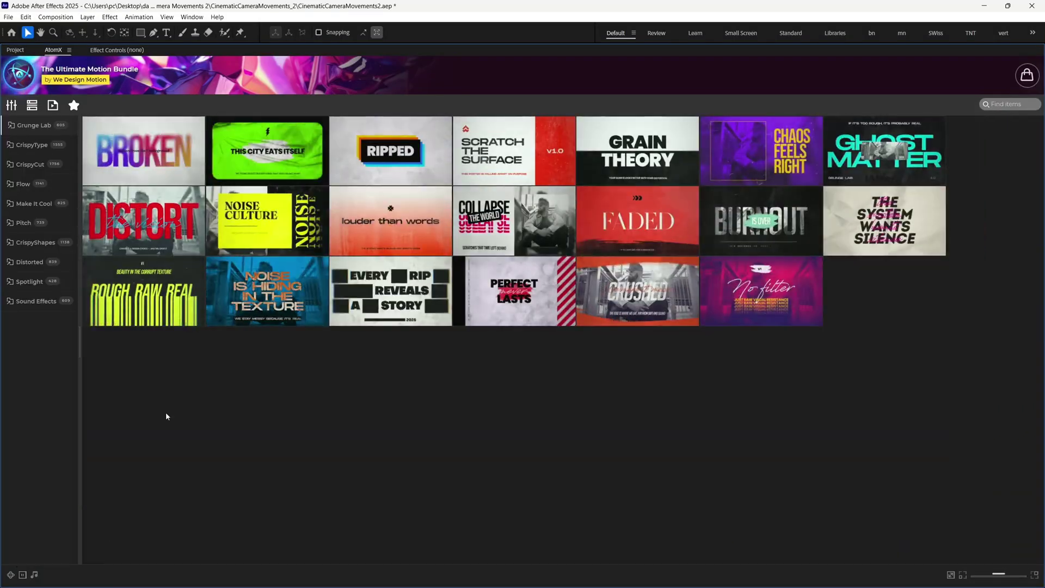
Browse the CrispyCut, Flow, Make It Cool, Pitch, CrispyShapes, Distorted and Spotlight categories.
click(32, 145)
click(31, 164)
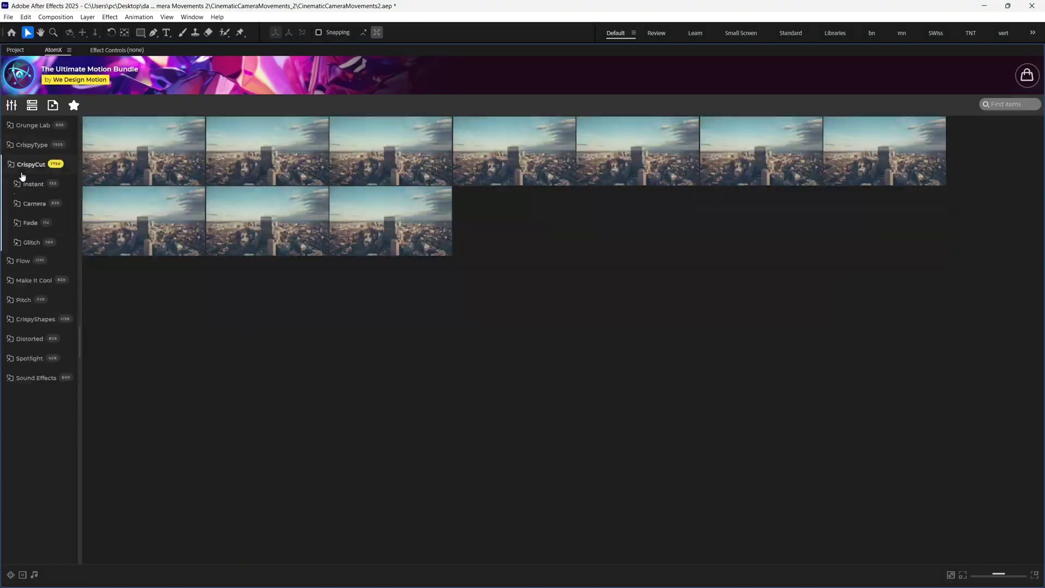
click(24, 163)
click(23, 183)
click(27, 203)
click(25, 222)
click(25, 223)
click(33, 242)
click(29, 262)
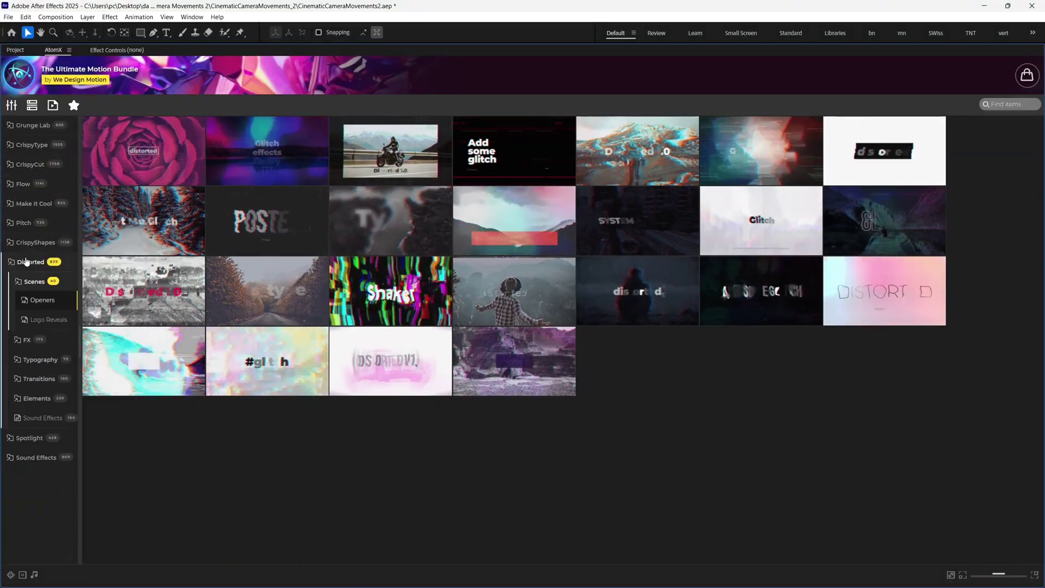
click(30, 283)
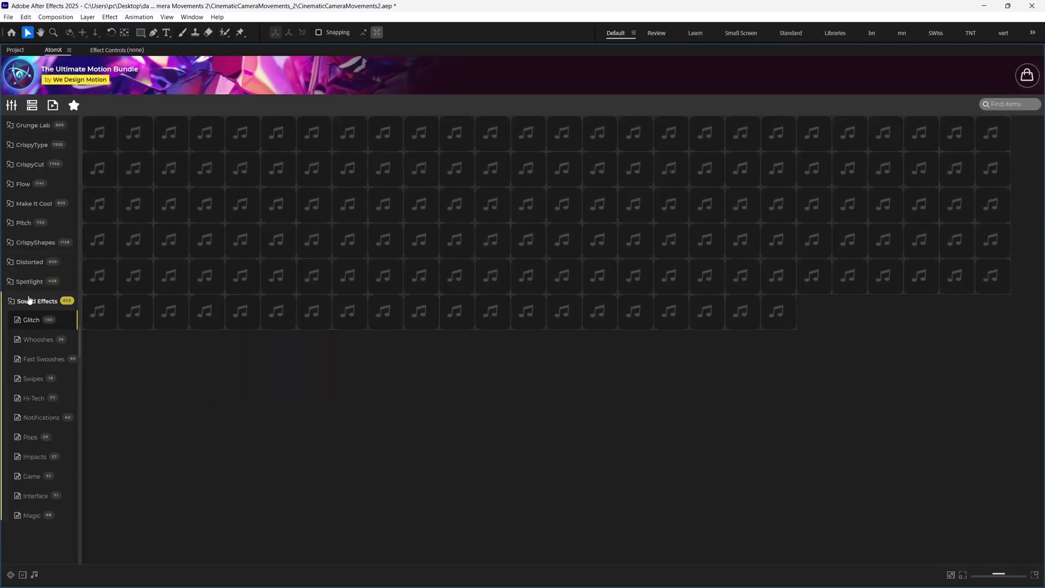
Open Grunge Lab Typography and view the Posters, Boxed and Gradient title presets.
click(32, 125)
click(39, 140)
click(39, 182)
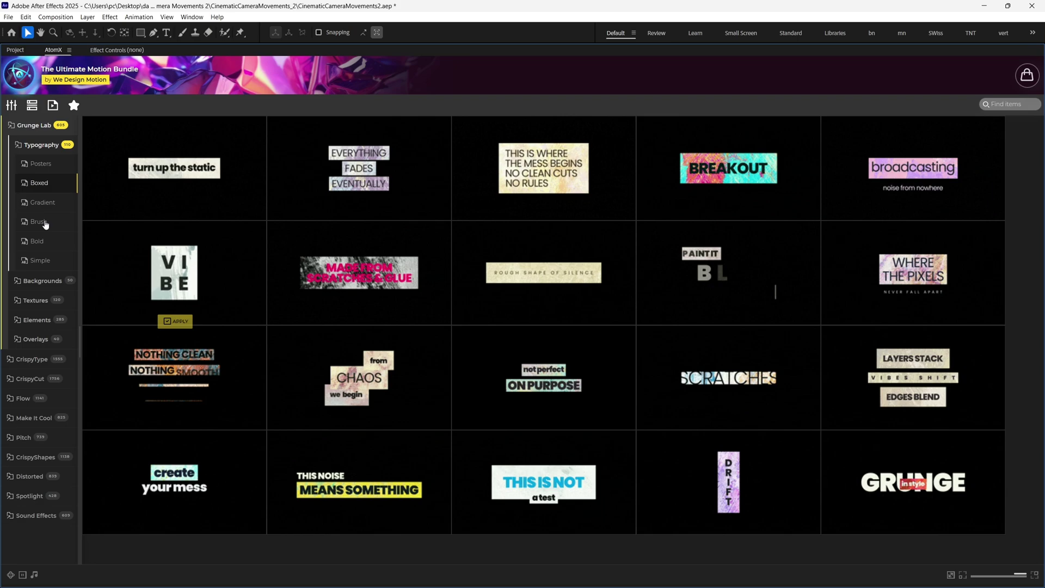
click(25, 203)
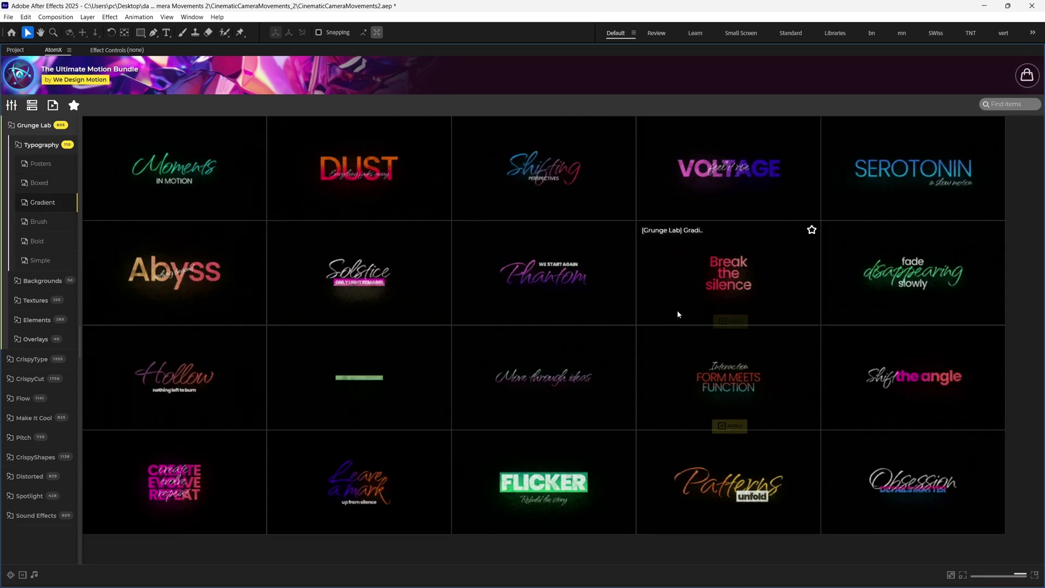
Enlarge the thumbnails and view the Brush, Bold and Simple Grunge Lab title presets.
mouse_move(159, 198)
mouse_move(389, 299)
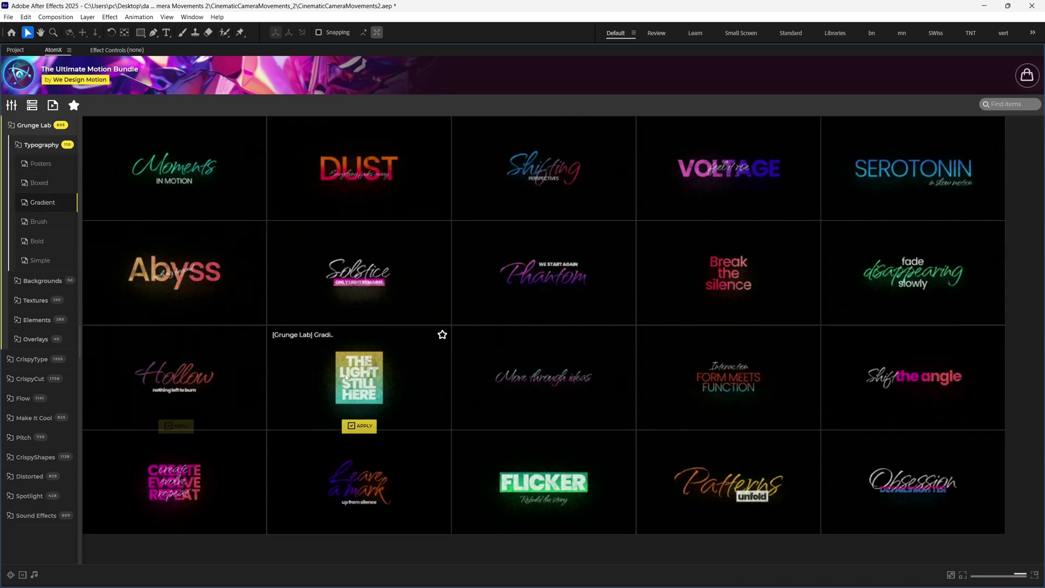
mouse_move(783, 371)
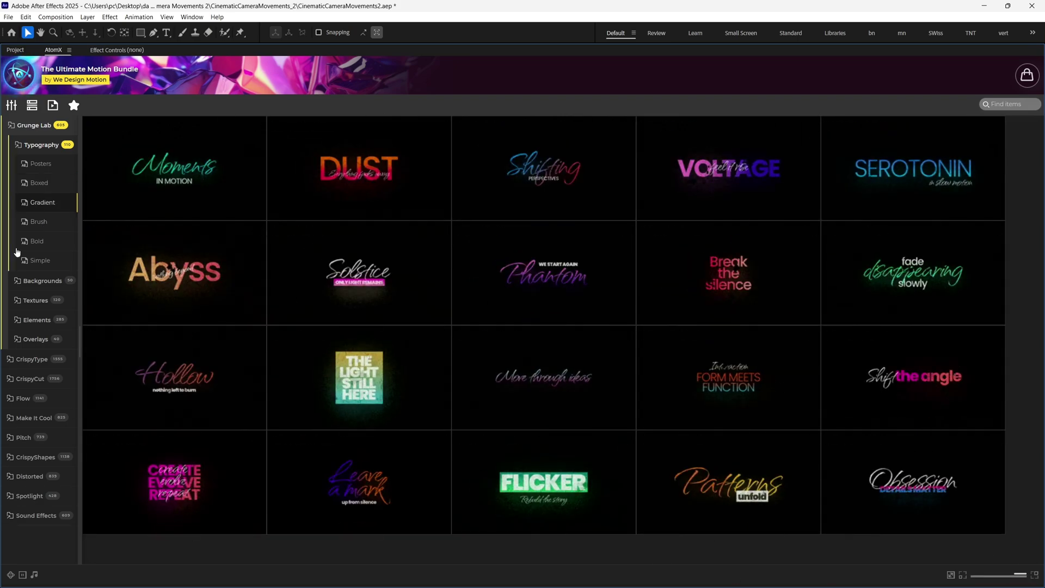
click(38, 221)
click(1010, 576)
mouse_move(197, 254)
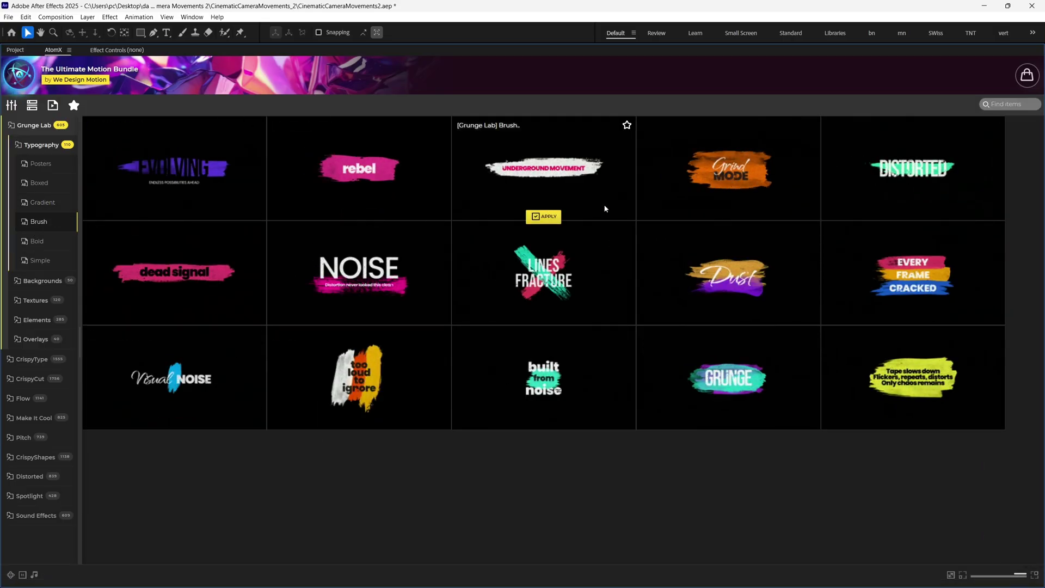
click(25, 246)
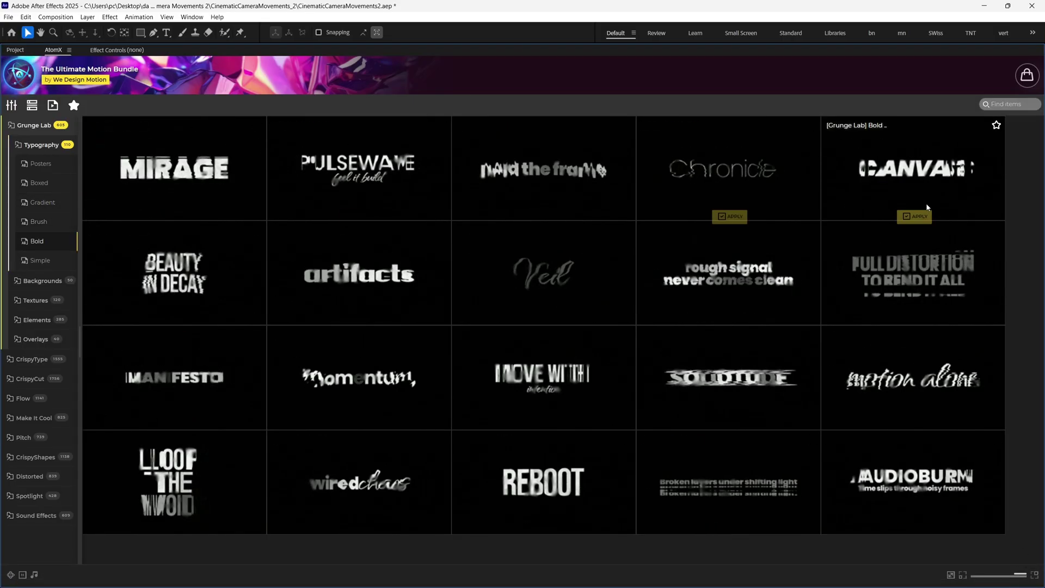
click(38, 260)
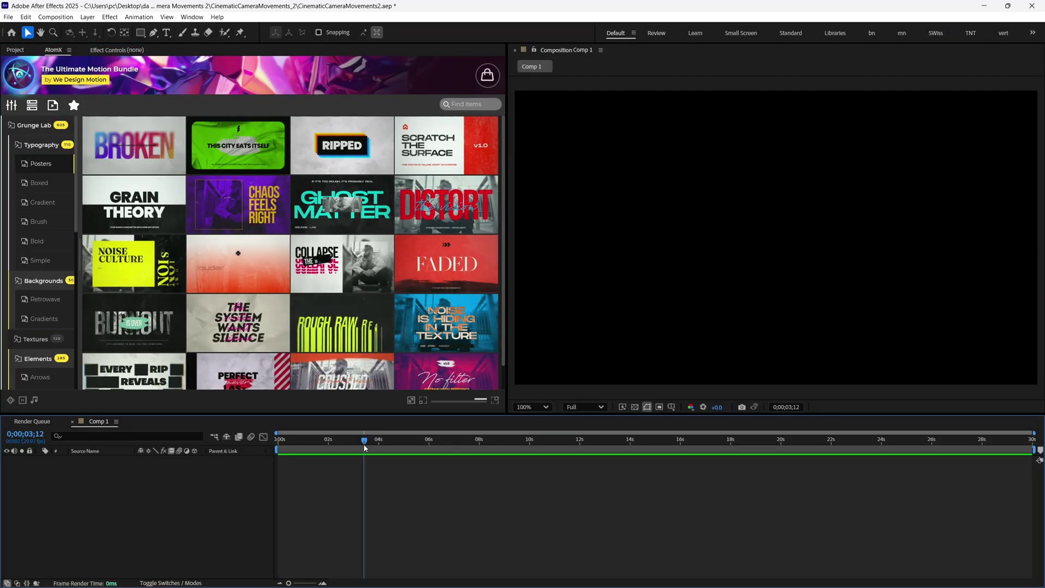
Apply the BURNOUT poster title at 4 seconds, dismissing the missing-fonts warning.
drag(365, 448, 708, 440)
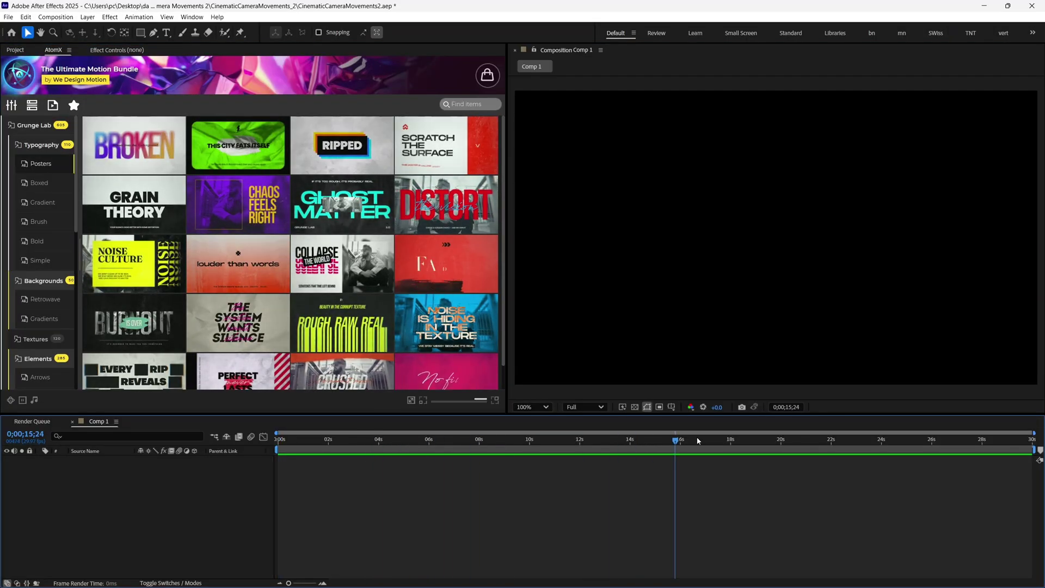
drag(409, 461, 380, 464)
click(129, 347)
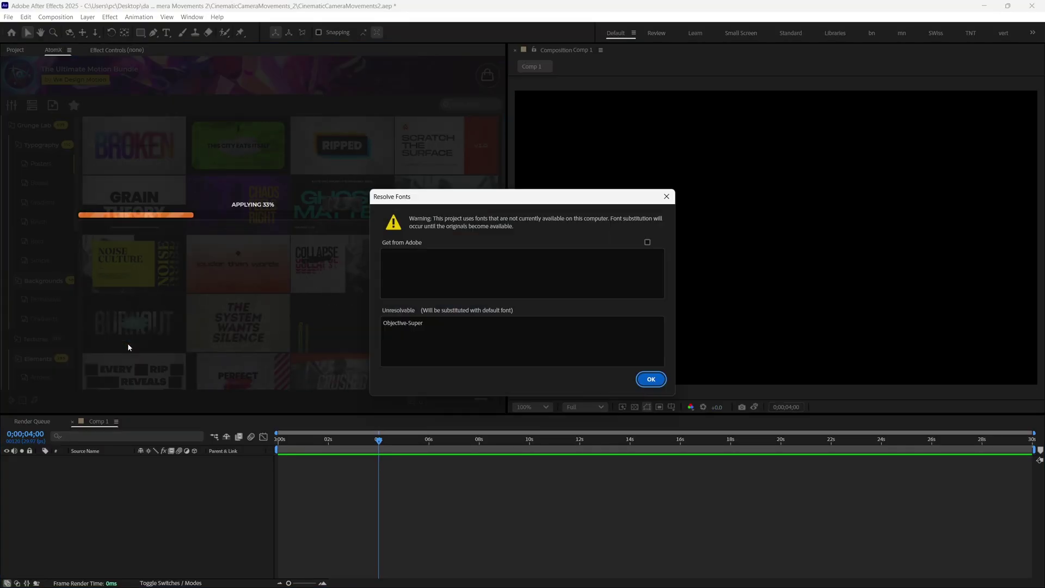
key(Return)
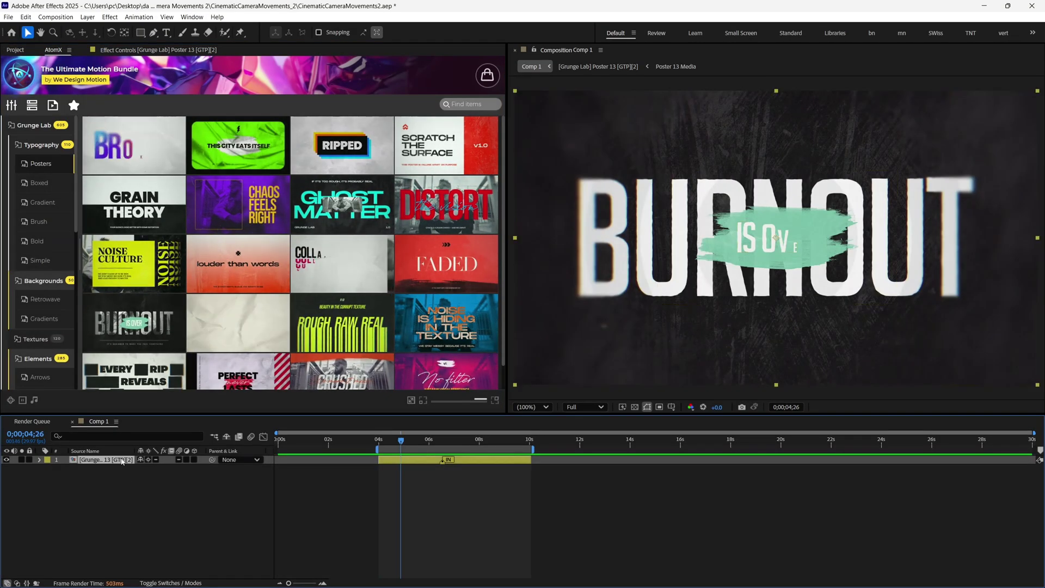
Open the poster precomp and inspect its Media, Matte and Dust 2 comps via the flowchart.
double_click(122, 460)
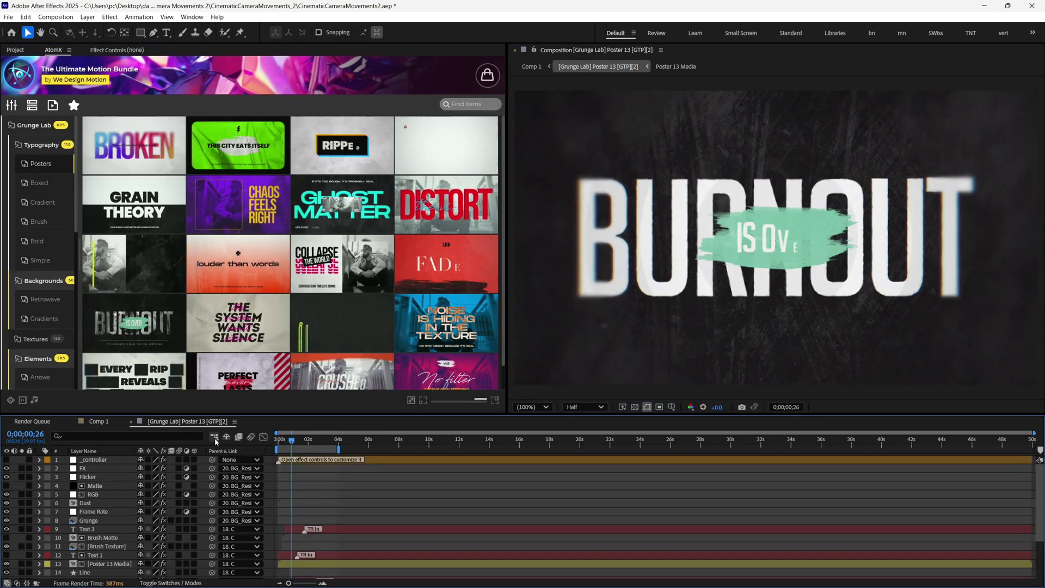
click(300, 453)
click(194, 421)
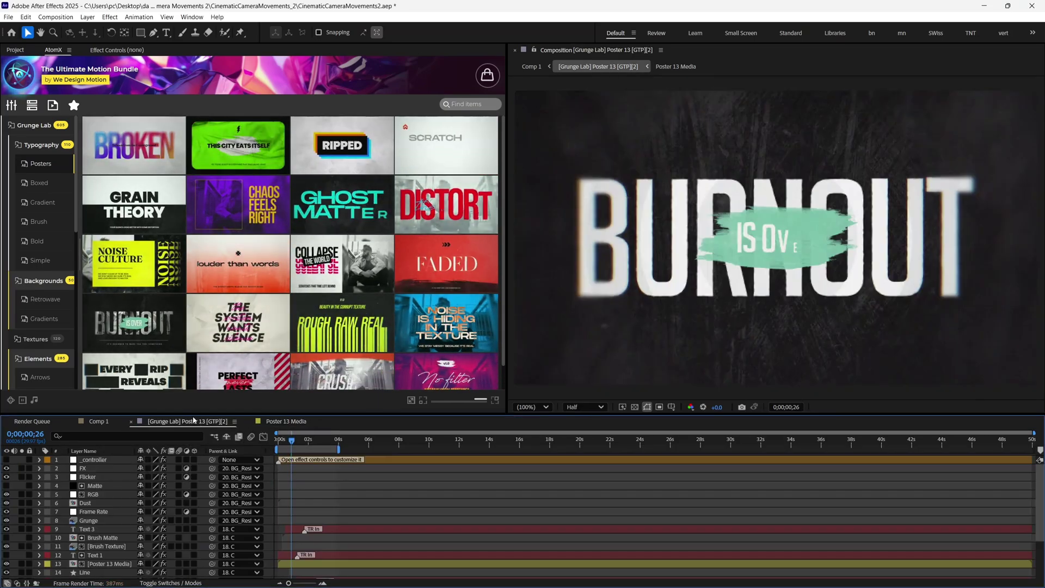
key(Tab)
click(321, 437)
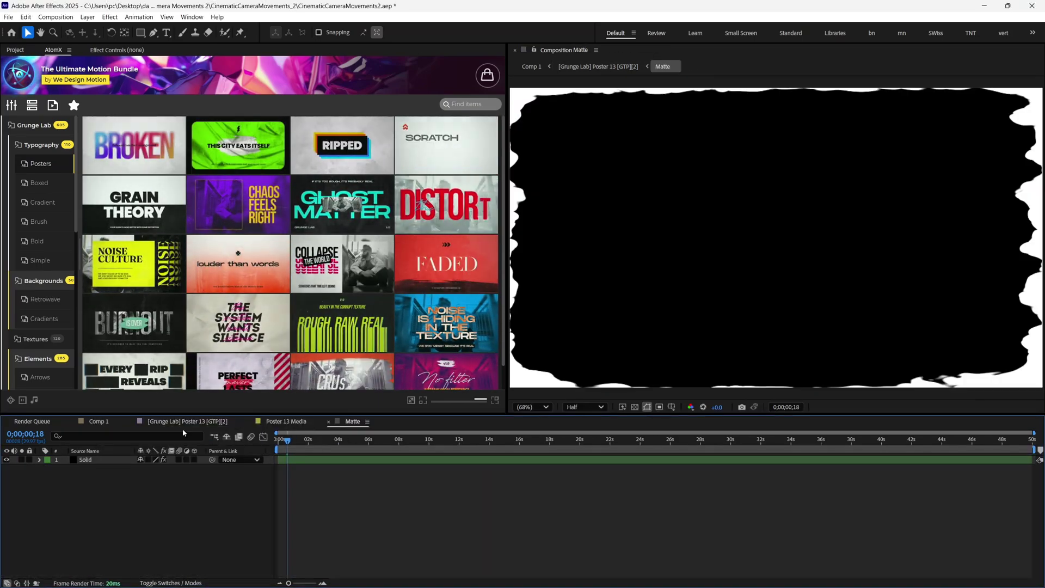
click(187, 421)
key(Tab)
click(321, 429)
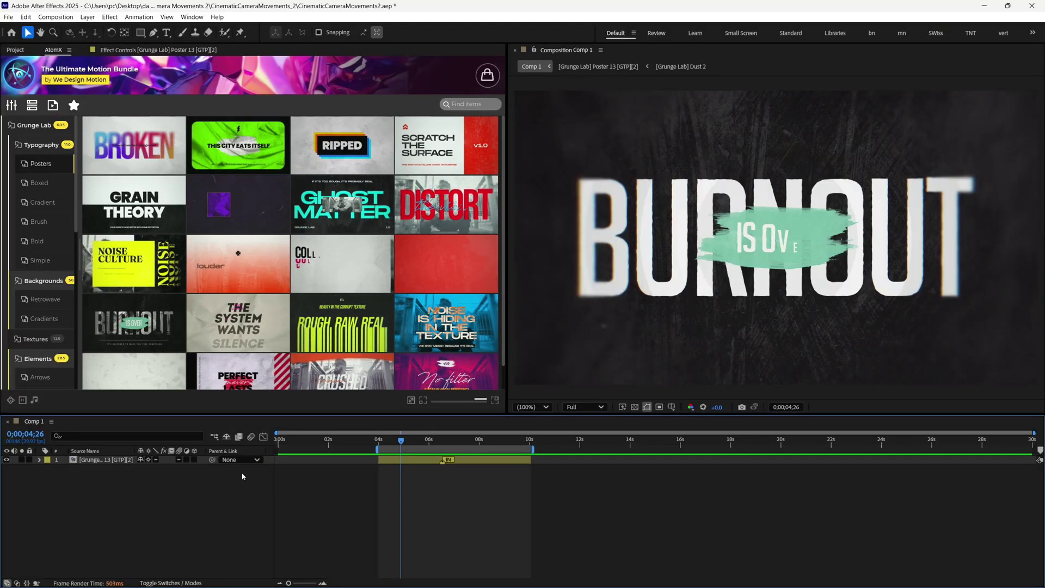
Select the Burnout poster layer and set its brush stroke colour to red in Customize.
click(126, 461)
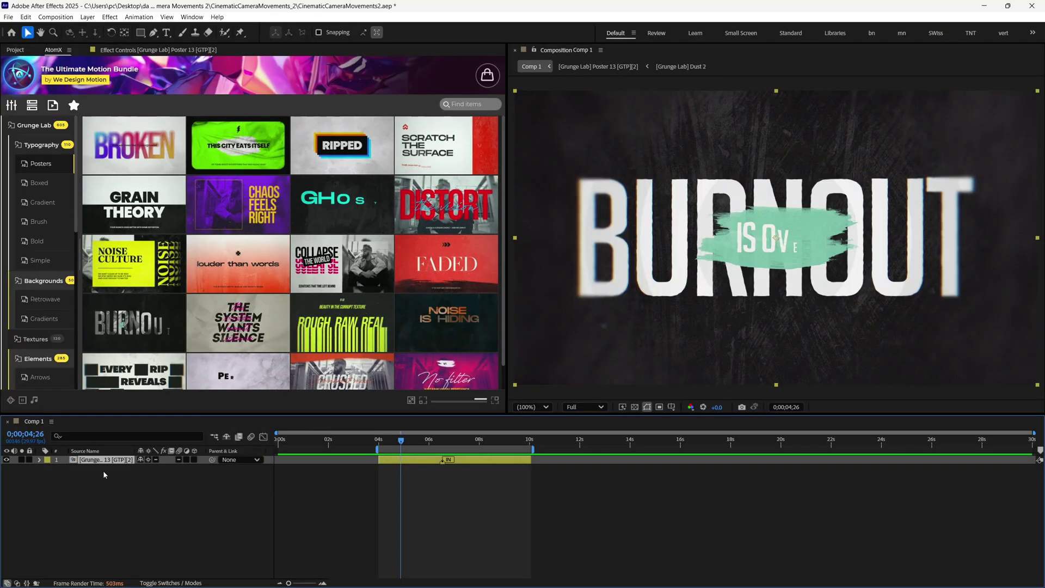
click(13, 105)
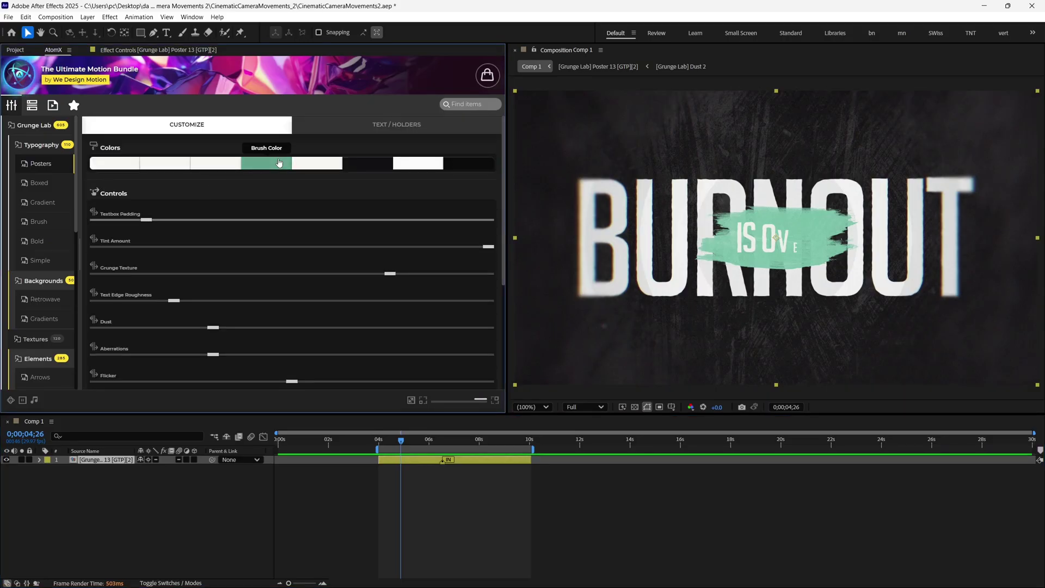
click(279, 163)
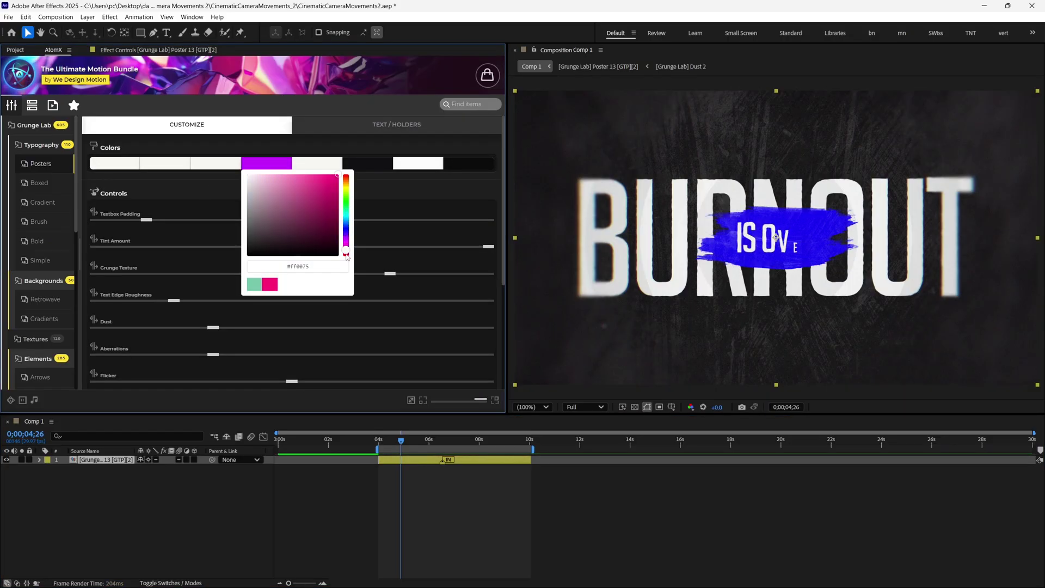
Try new colours for the WORLD title text, shifting its hue toward yellow-green.
click(404, 309)
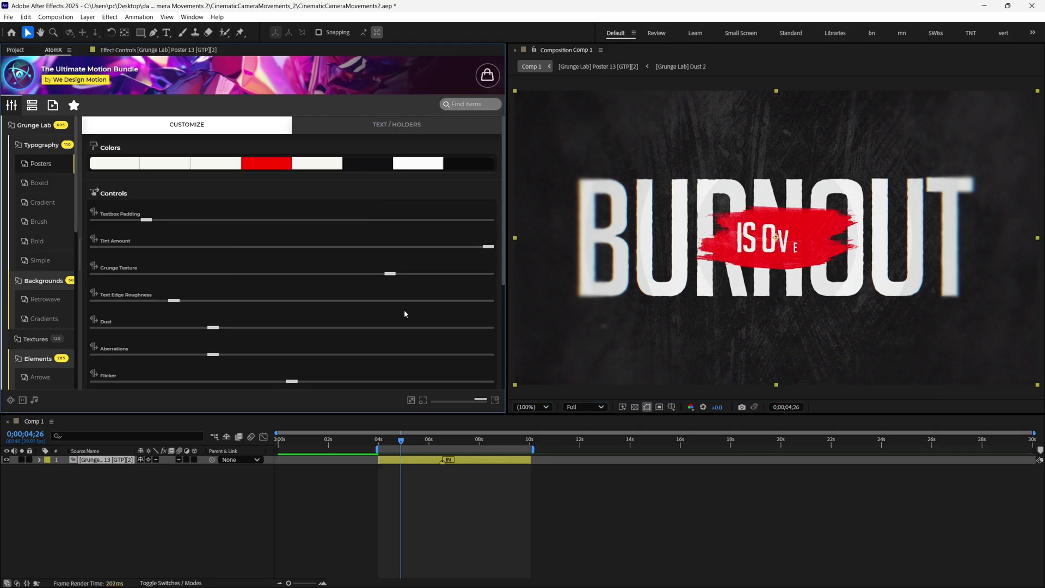
click(418, 162)
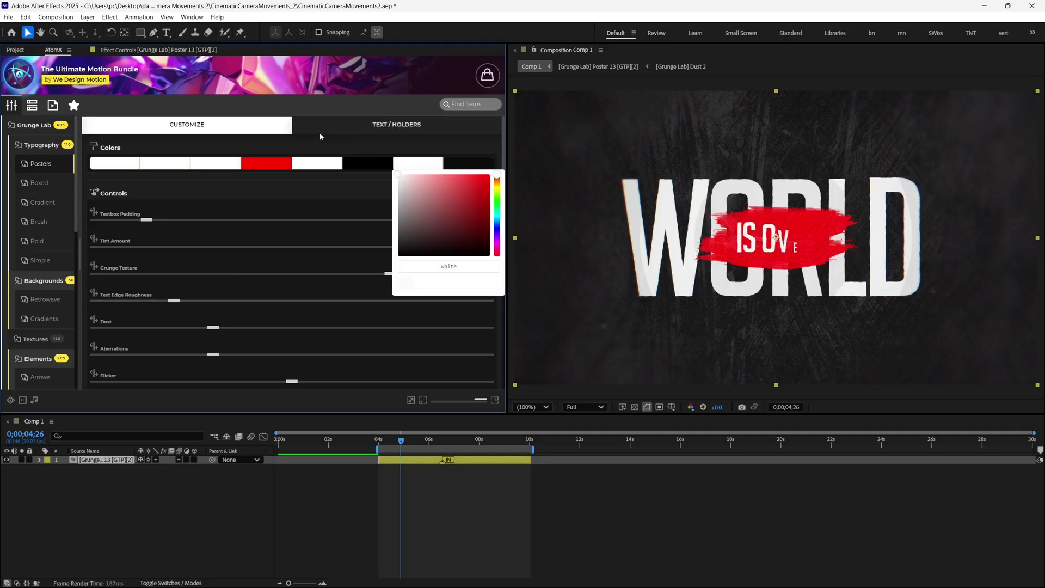
text(red)
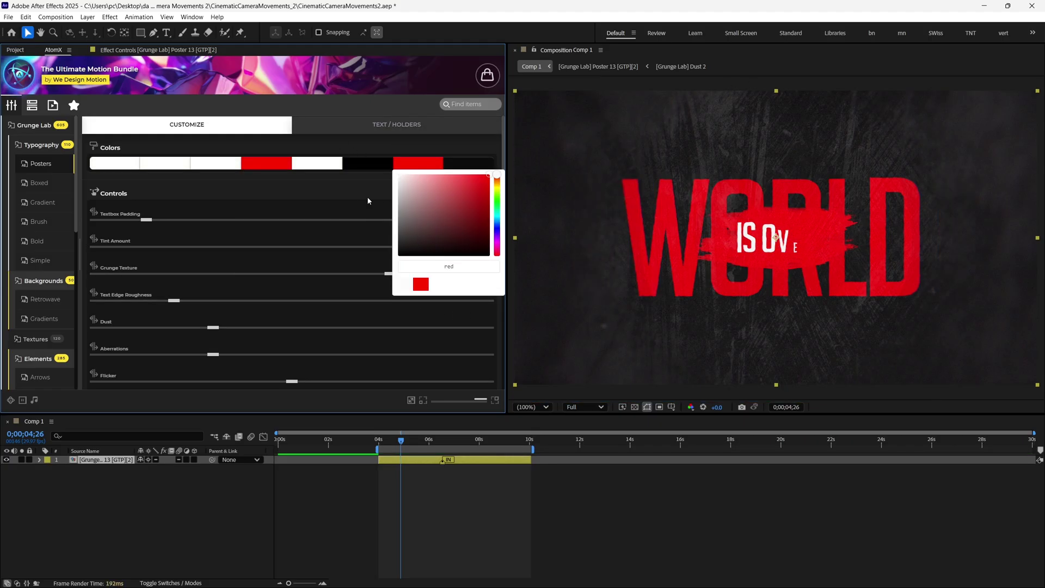
click(418, 163)
click(418, 162)
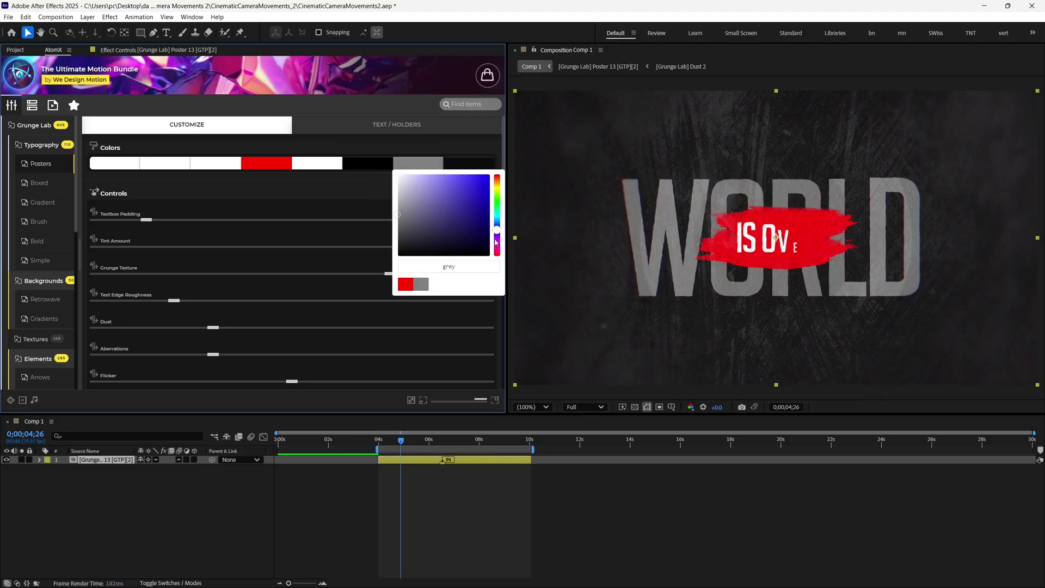
drag(501, 198, 502, 189)
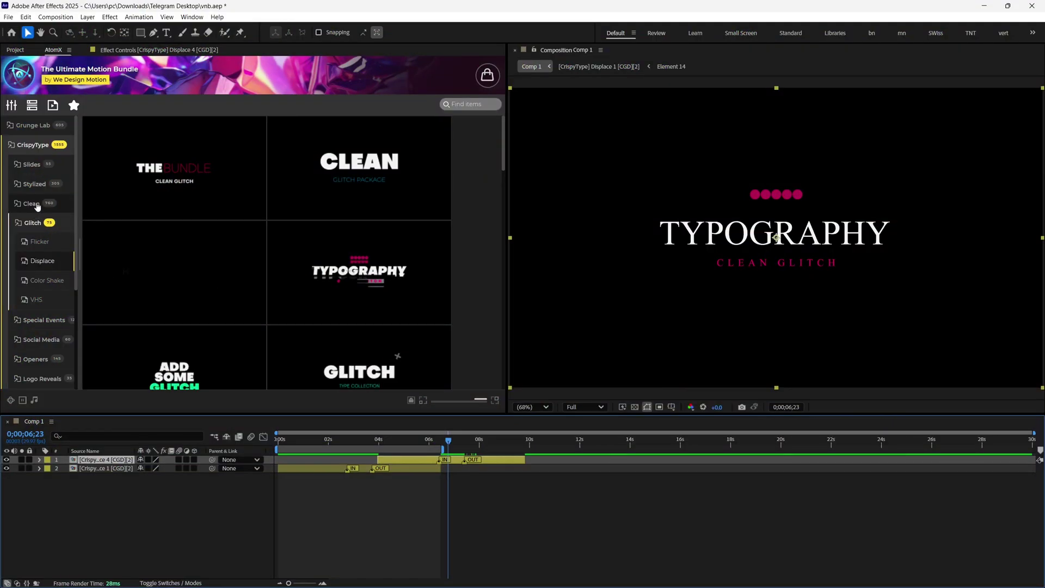
Show the CrispyType Clean Minimal presets and scroll through templates like SHAPES and STYLISH TEXT.
click(37, 204)
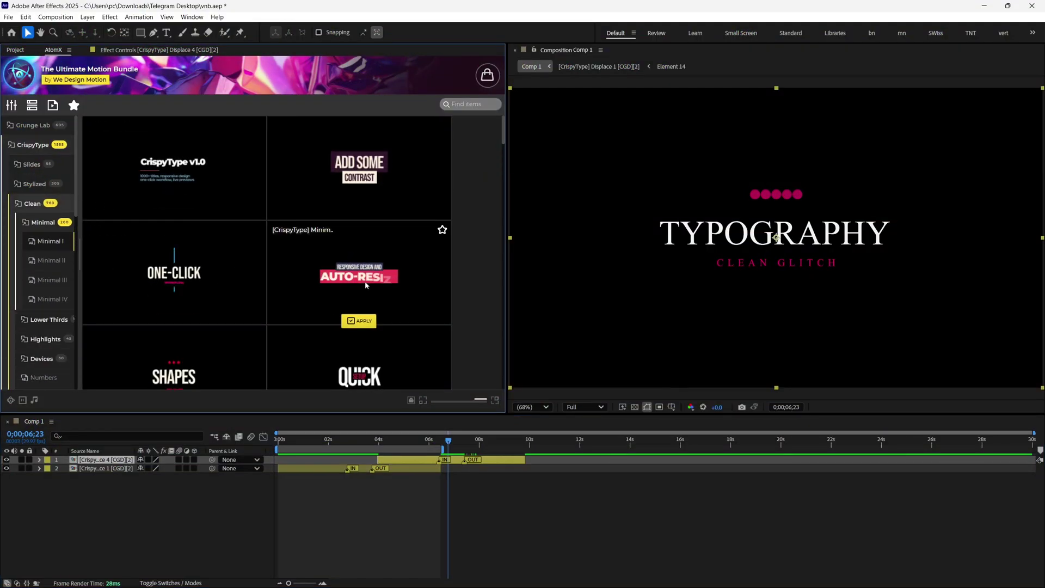
scroll(360, 294, down, 2)
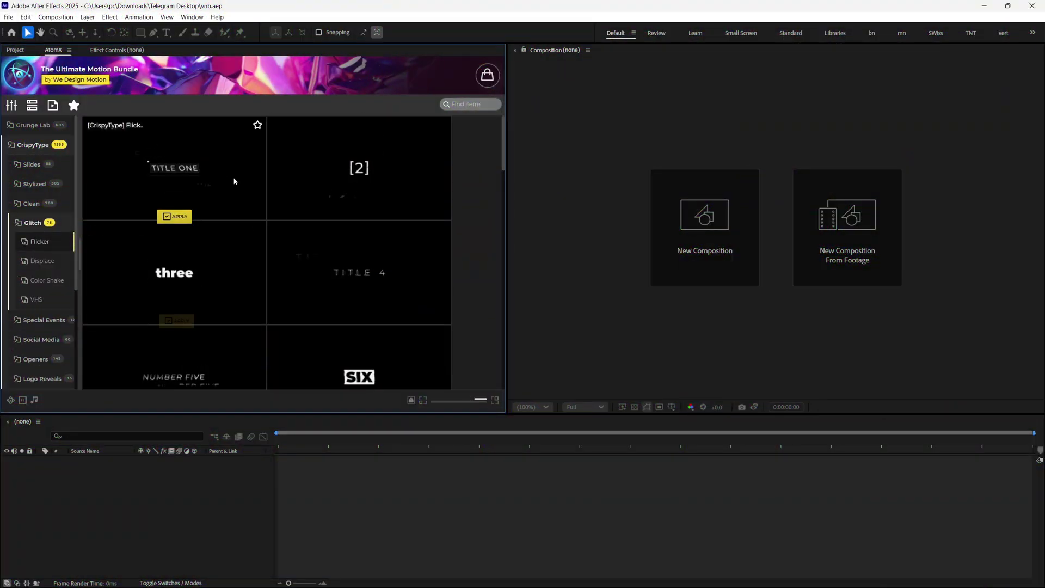
scroll(353, 289, down, 4)
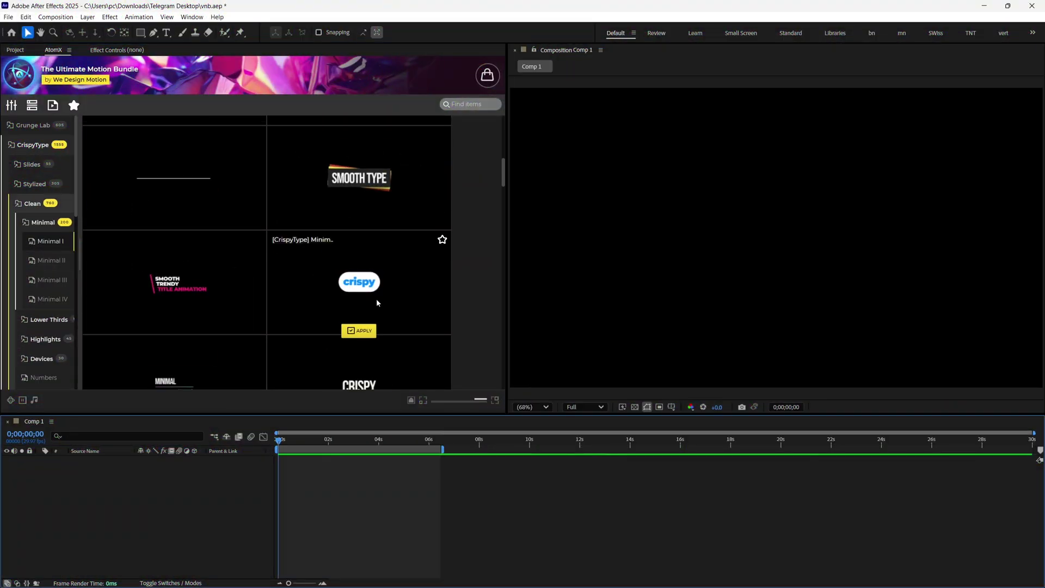
scroll(389, 272, up, 5)
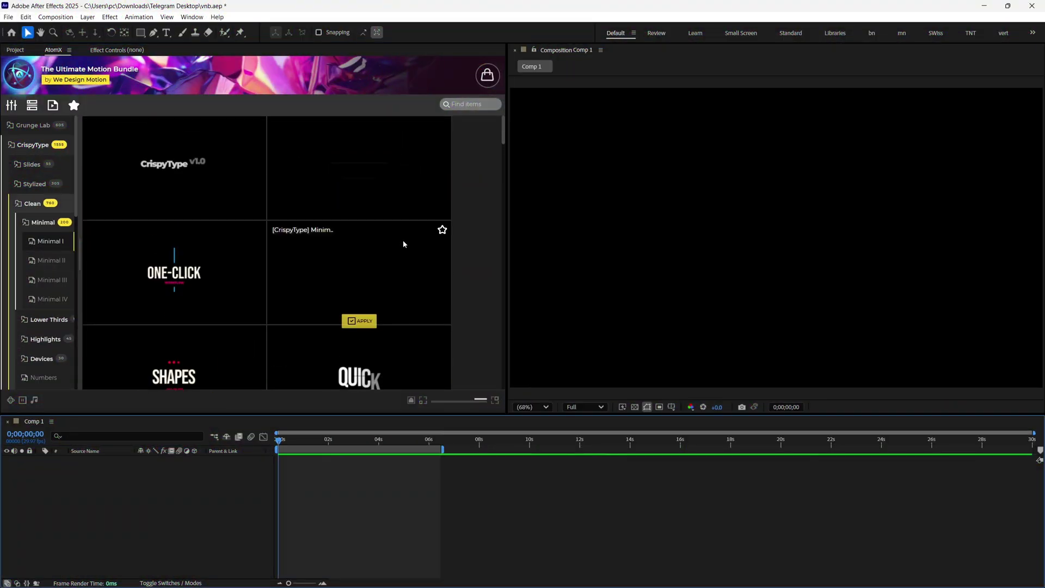
scroll(386, 271, down, 3)
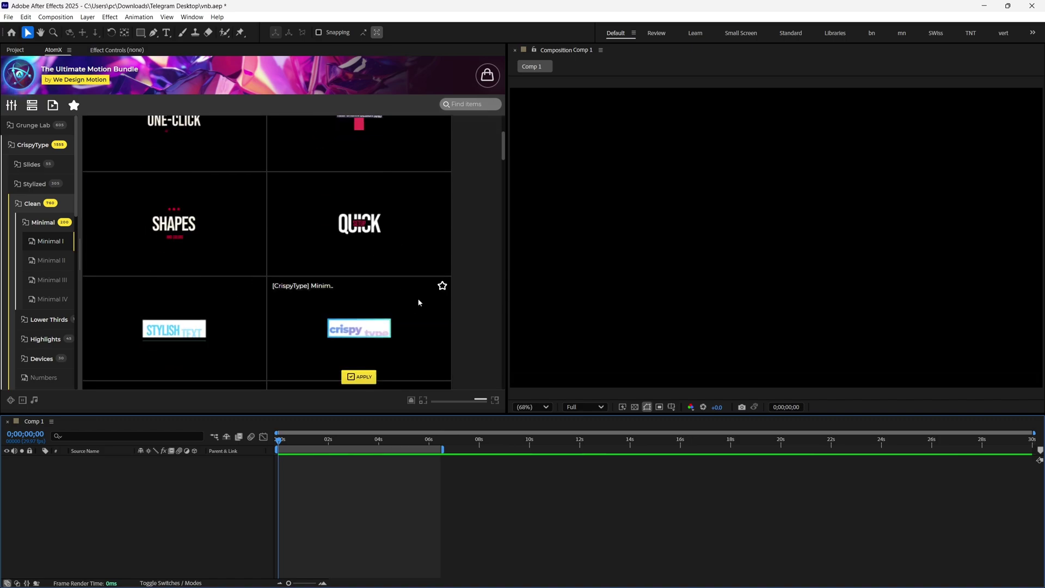
Apply the QUICK minimal title, end the work area at about two seconds and preview it.
click(364, 273)
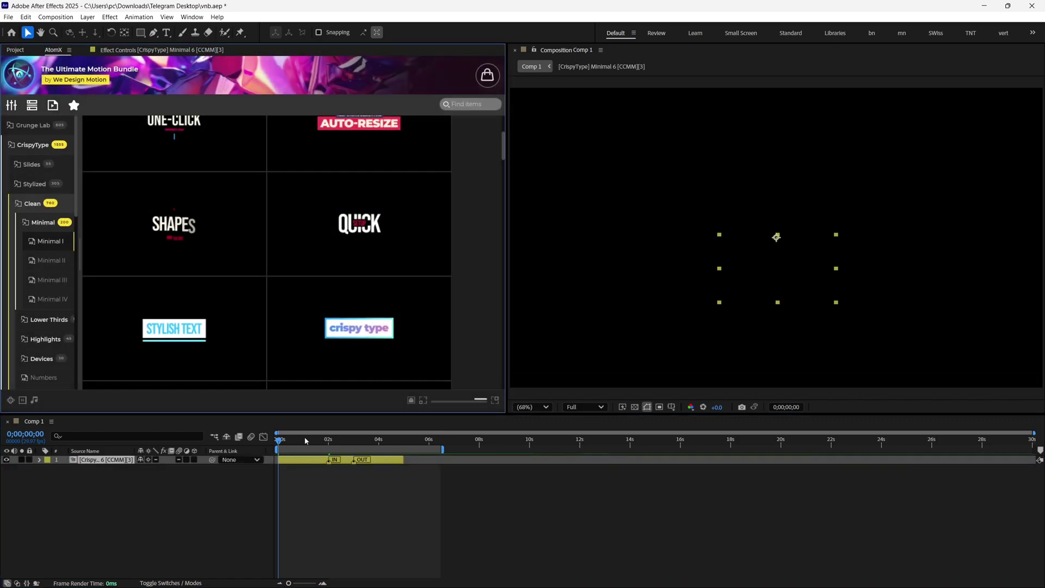
click(335, 440)
key(n)
key(space)
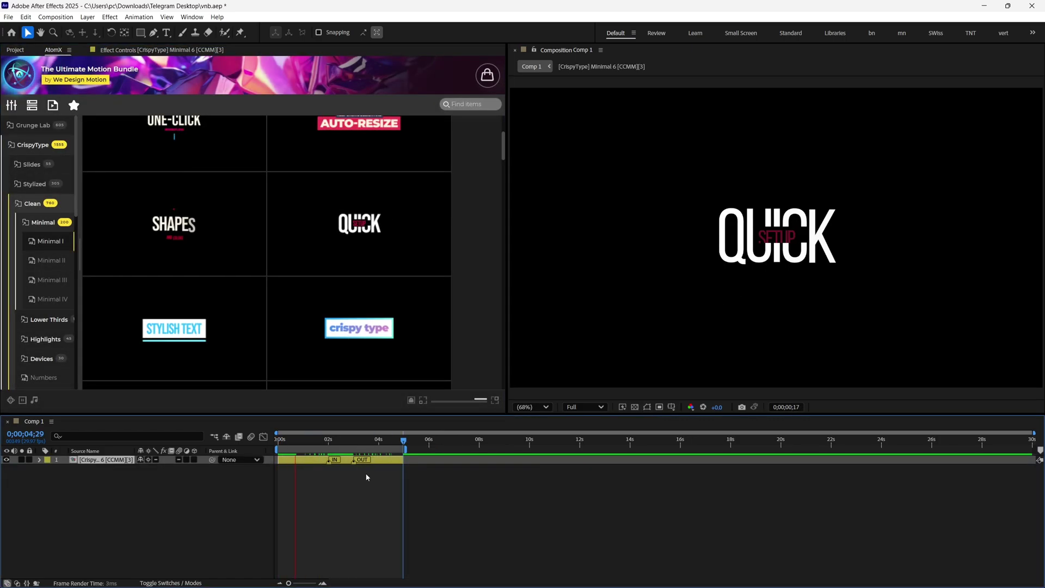
key(space)
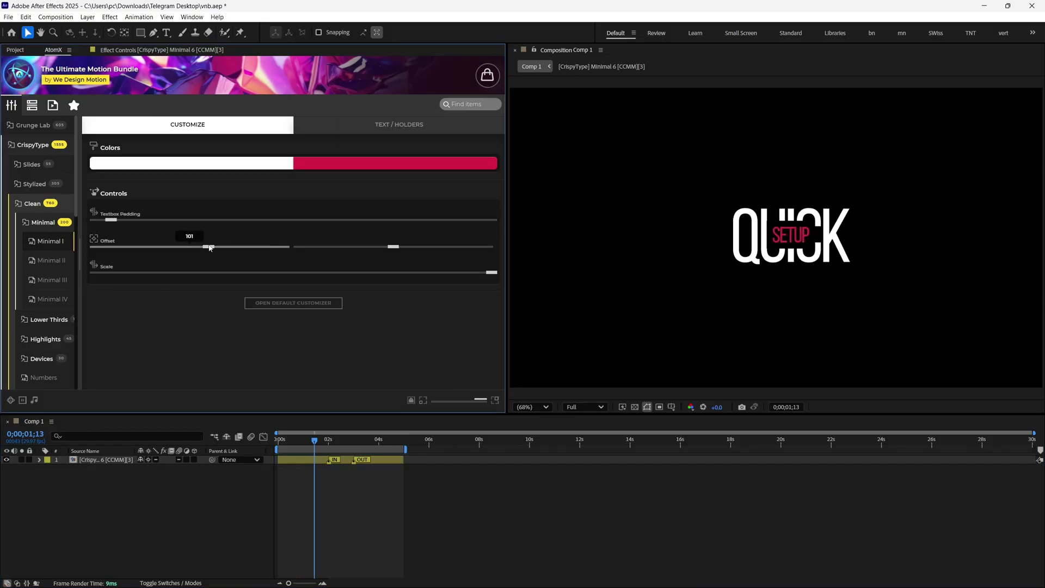
Nudge the title's offset right, shrink its scale to 88, and show its text holders.
drag(185, 248, 188, 248)
drag(492, 272, 458, 276)
click(333, 307)
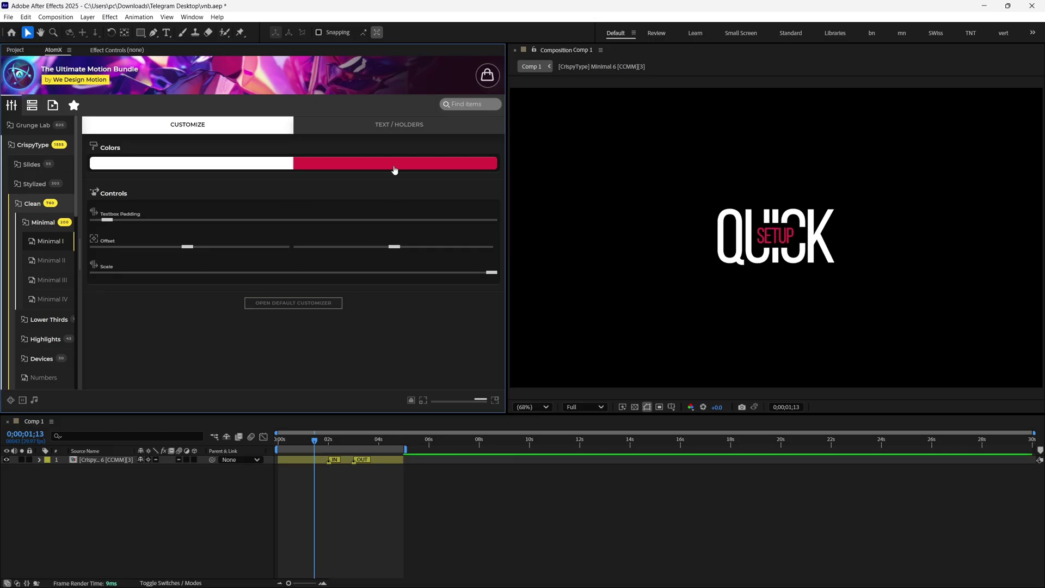
click(400, 131)
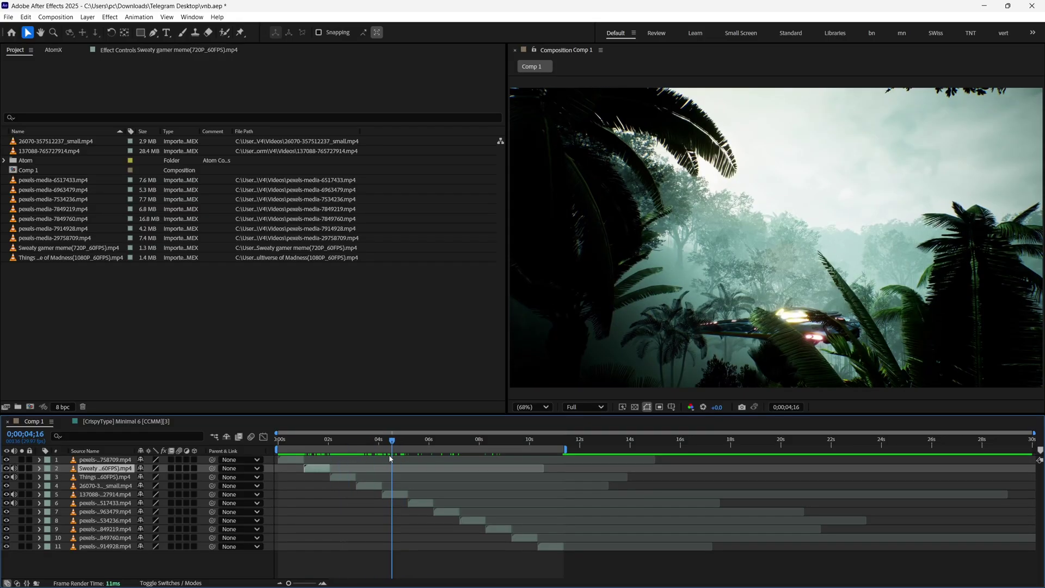
At 3 seconds, apply the CrispyCut Camera Spin transition and watch it in an enlarged view.
drag(541, 448, 351, 449)
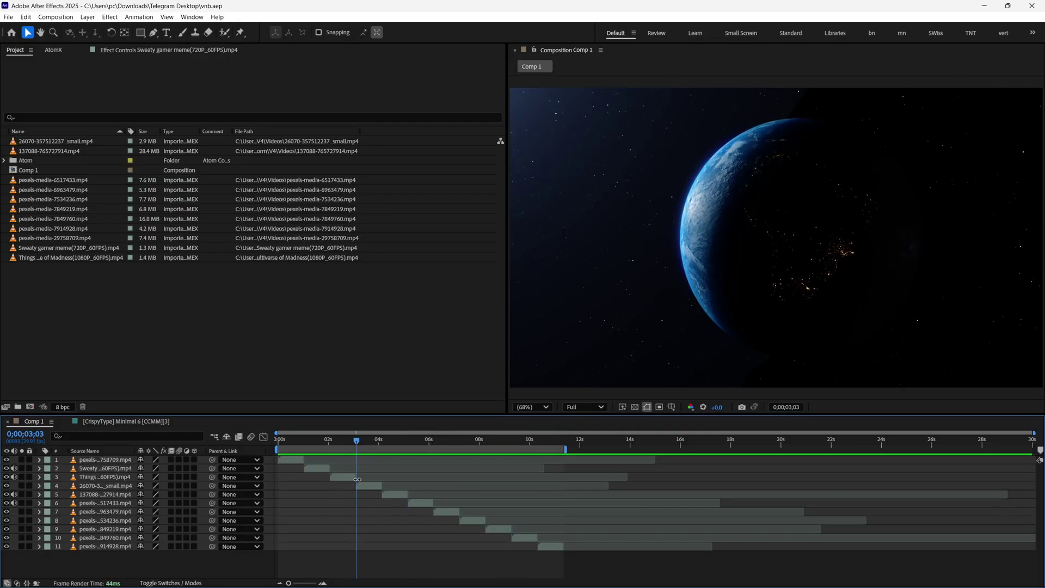
key(equal)
key(equal)
key(equal)
key(equal)
click(53, 49)
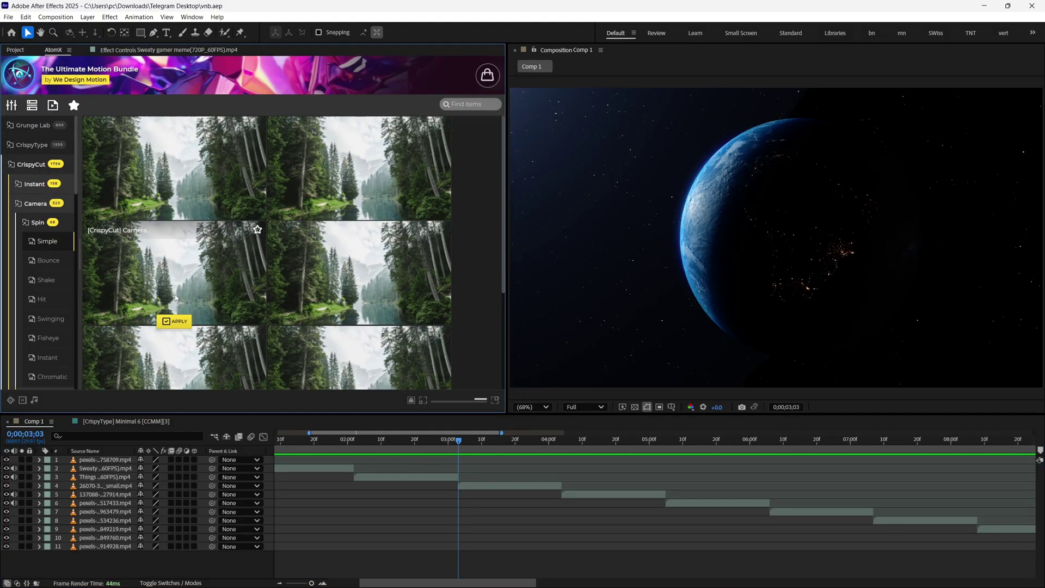
click(175, 321)
key(grave)
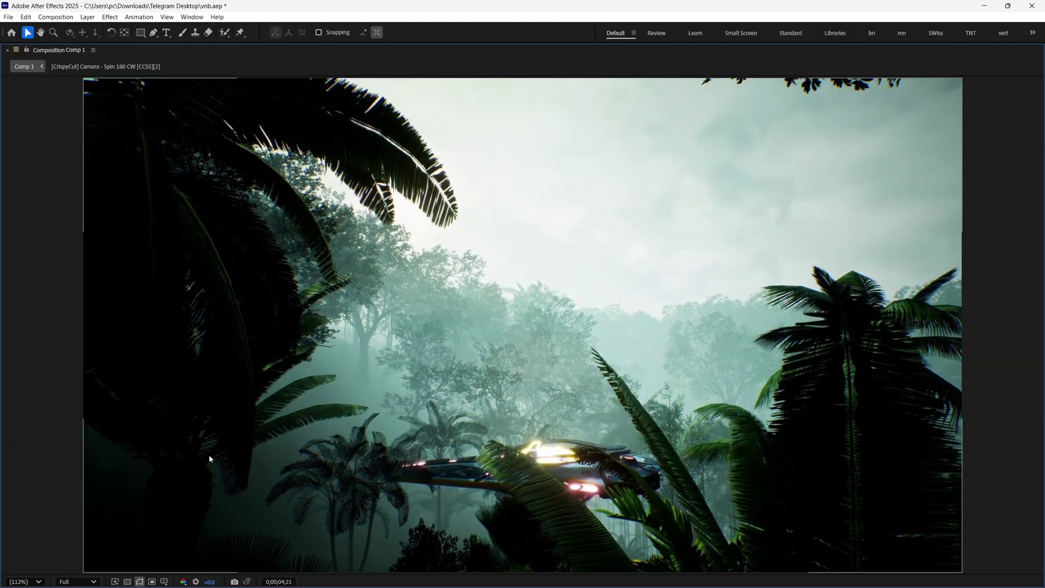
key(grave)
Review the spin transition, then apply Fade and Glitch Bad Signal transitions at the next cuts.
drag(514, 448, 396, 447)
click(440, 441)
key(l)
key(l)
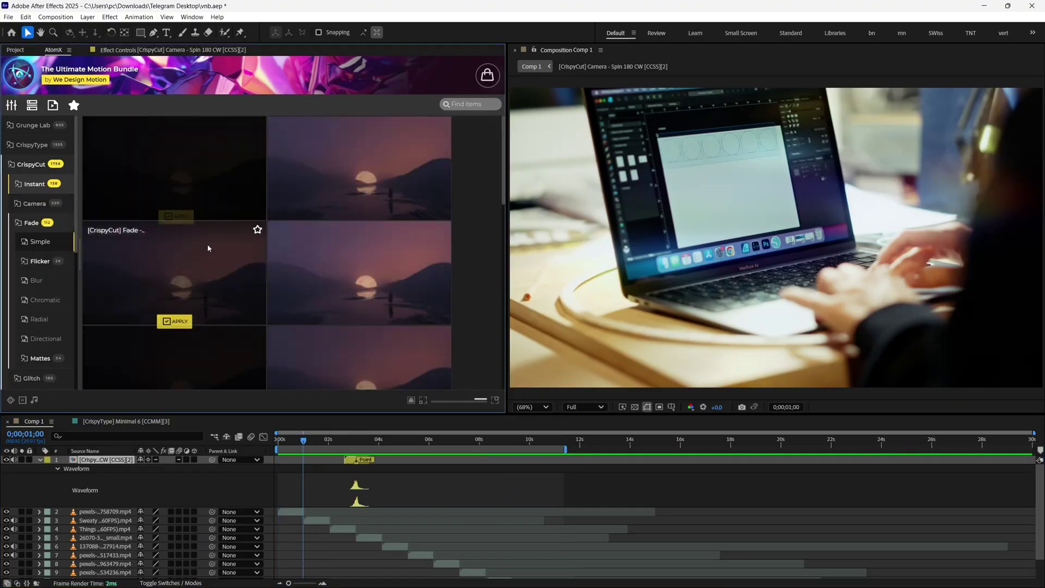
click(174, 321)
drag(336, 440, 355, 440)
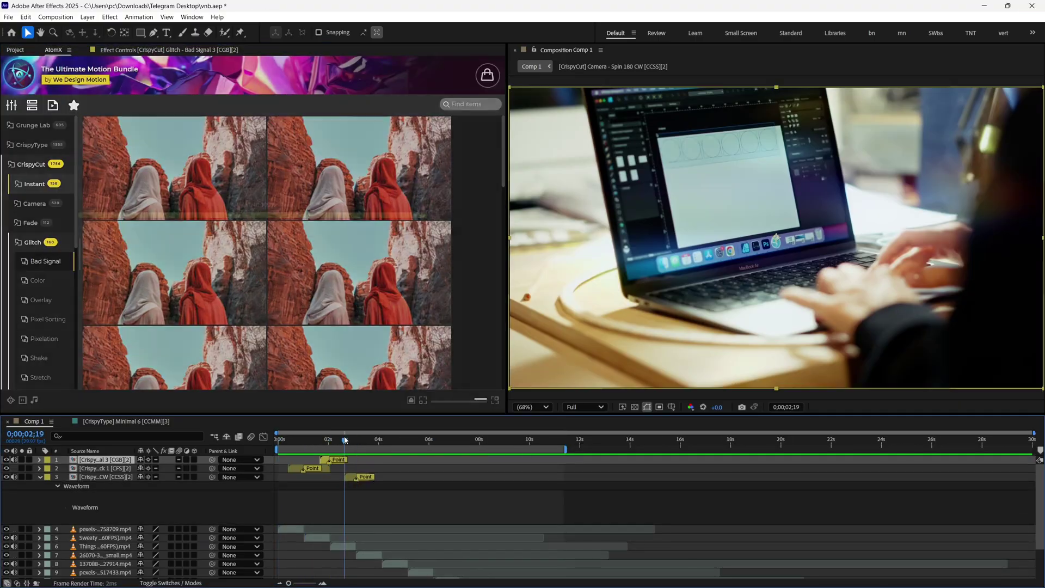
click(166, 322)
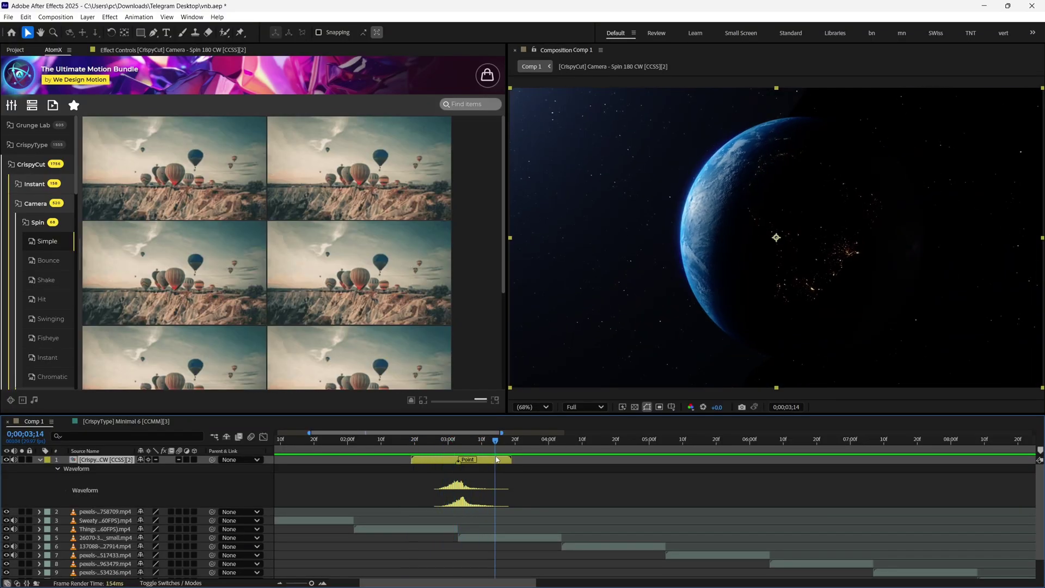
Scrub into the transition and drag the Bad Signal RGB Glitch slider higher.
drag(489, 459, 446, 467)
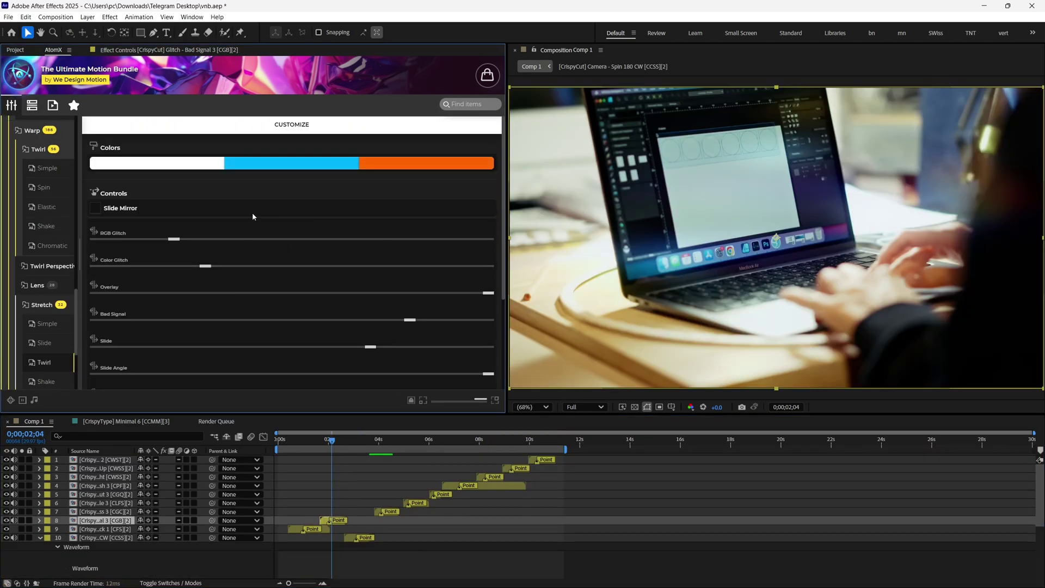
scroll(253, 217, down, 2)
drag(180, 190, 279, 190)
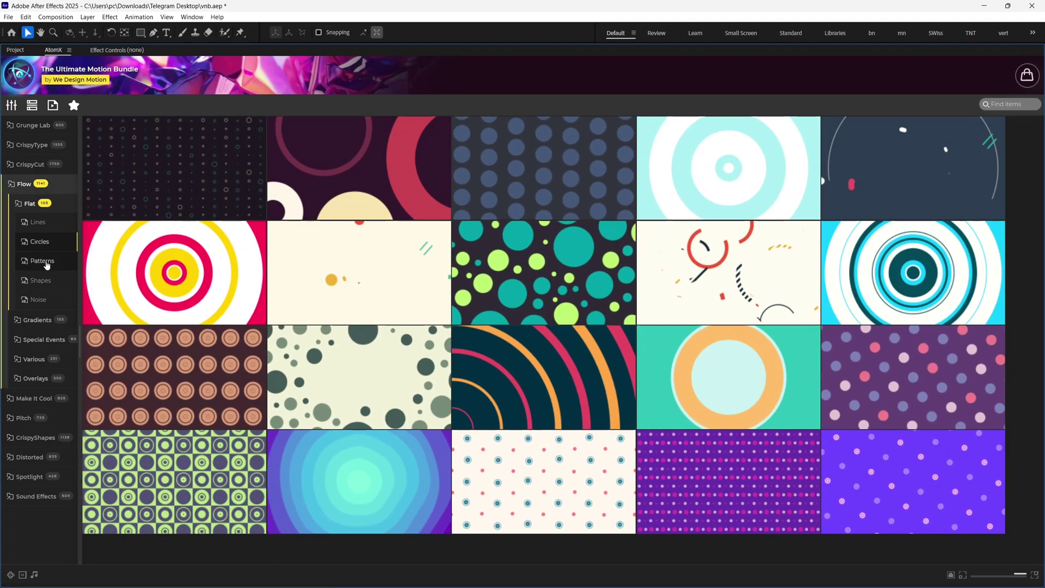
View the Flow Flat Shapes backgrounds, then the Gradients Two Colors backgrounds.
click(43, 289)
click(37, 320)
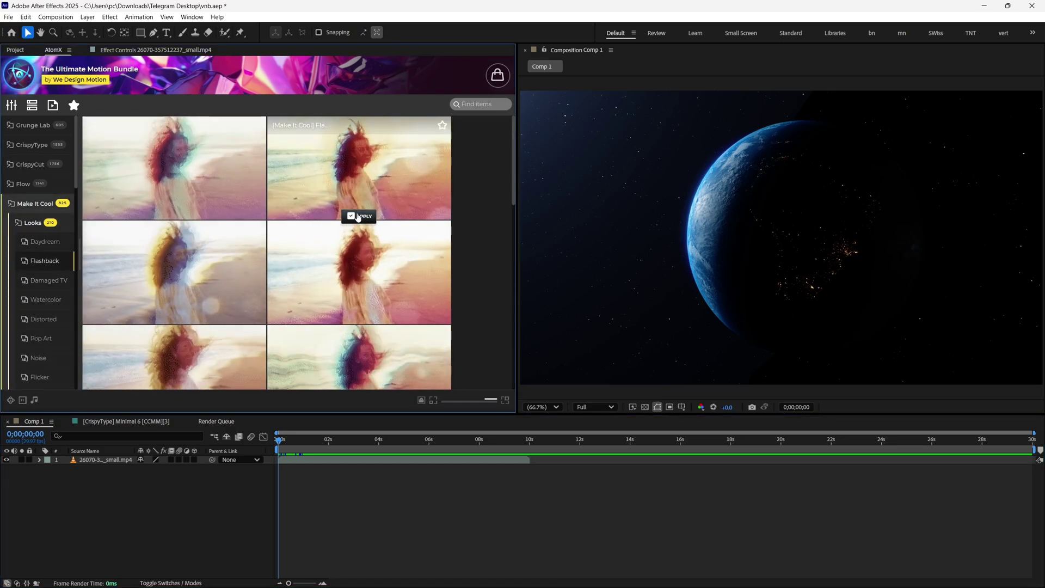
Apply the Flashback 2 look and inspect its precomp before returning to Comp 1.
click(357, 217)
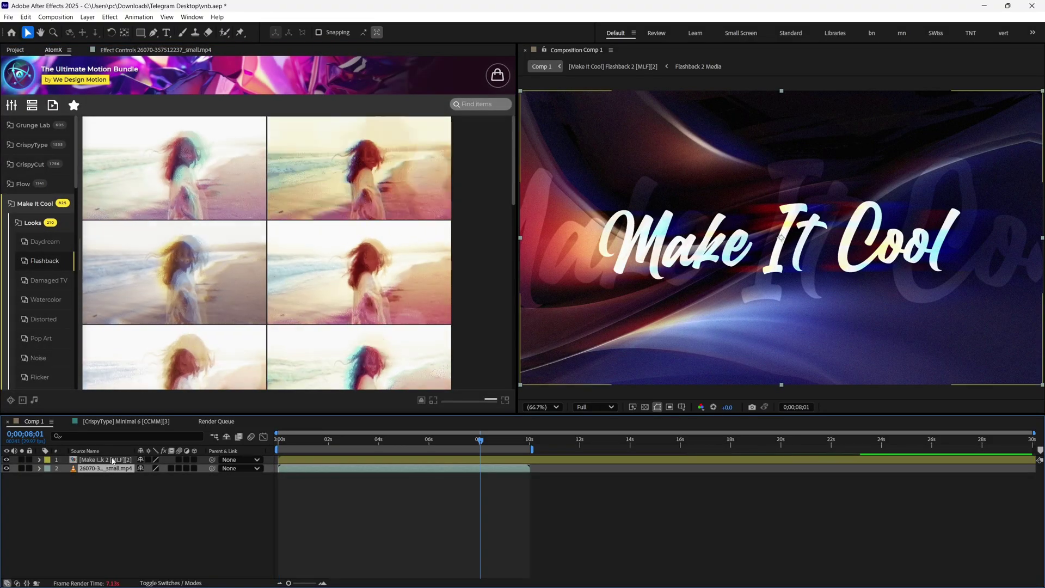
double_click(111, 458)
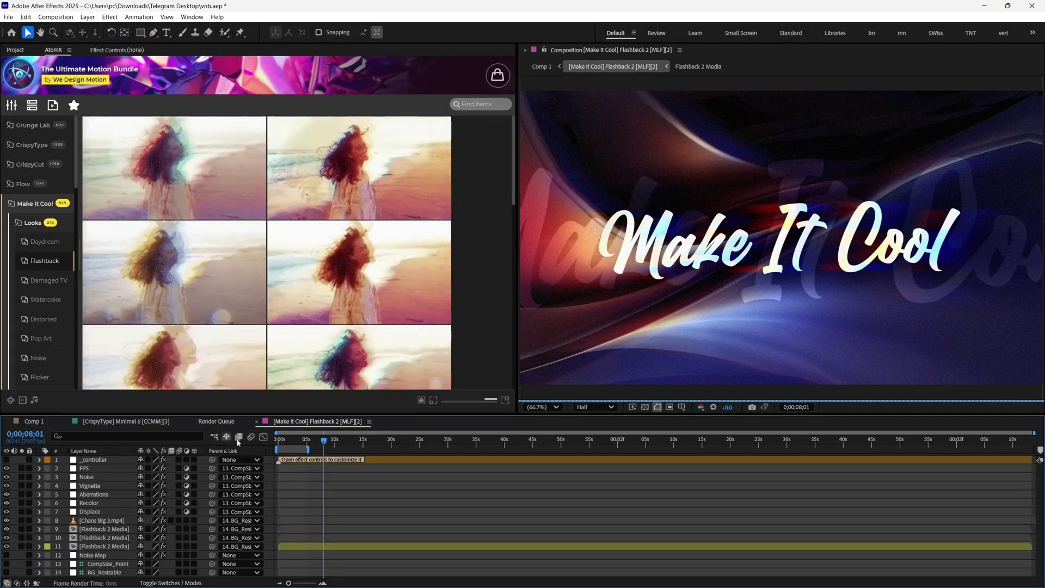
key(shift+comma)
Paste the planet clip into the Flashback 2 media holder and return to Comp 1's start.
click(106, 460)
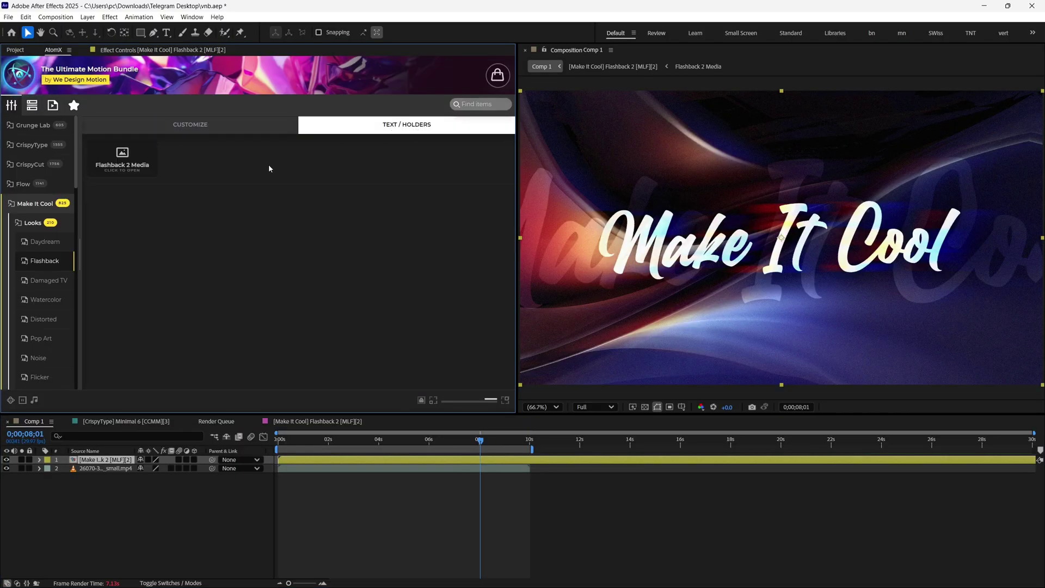
click(122, 163)
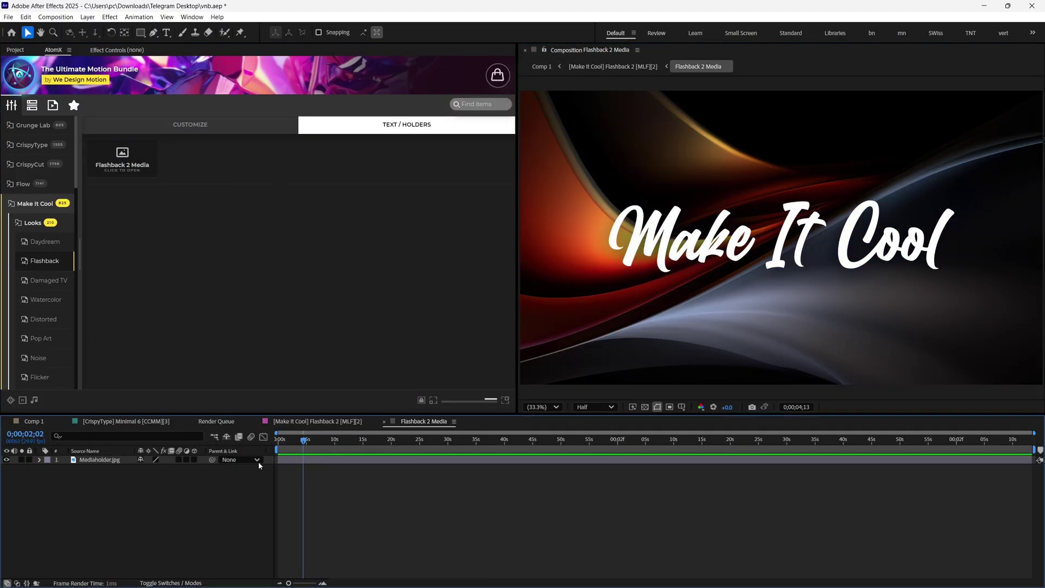
key(ctrl+v)
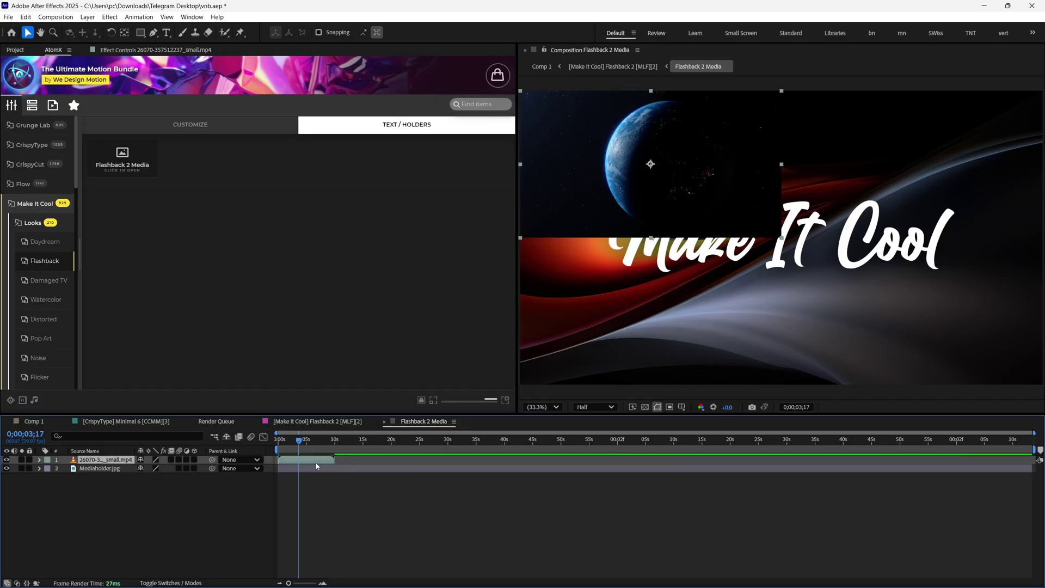
click(24, 422)
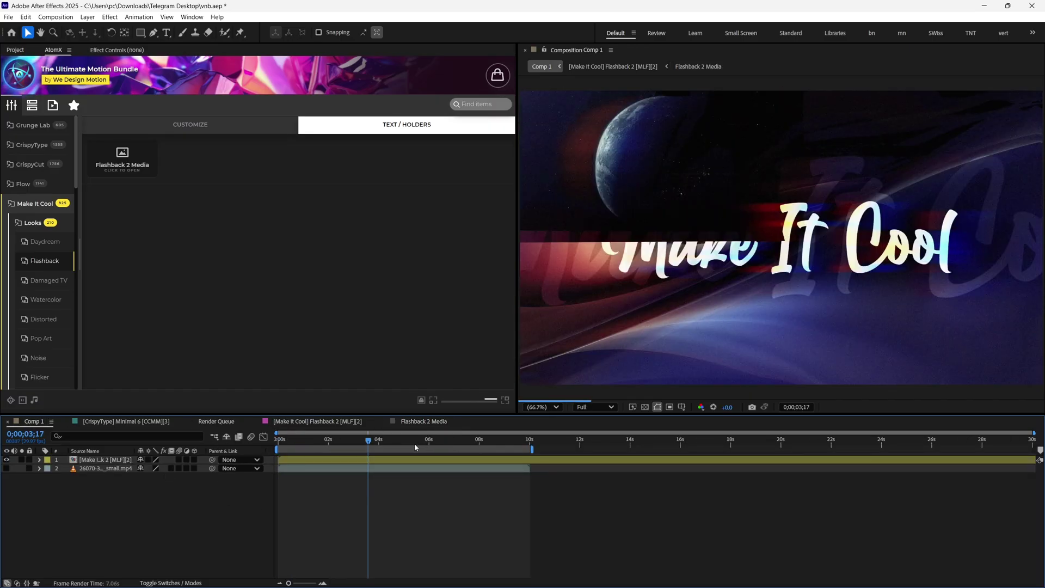
key(Home)
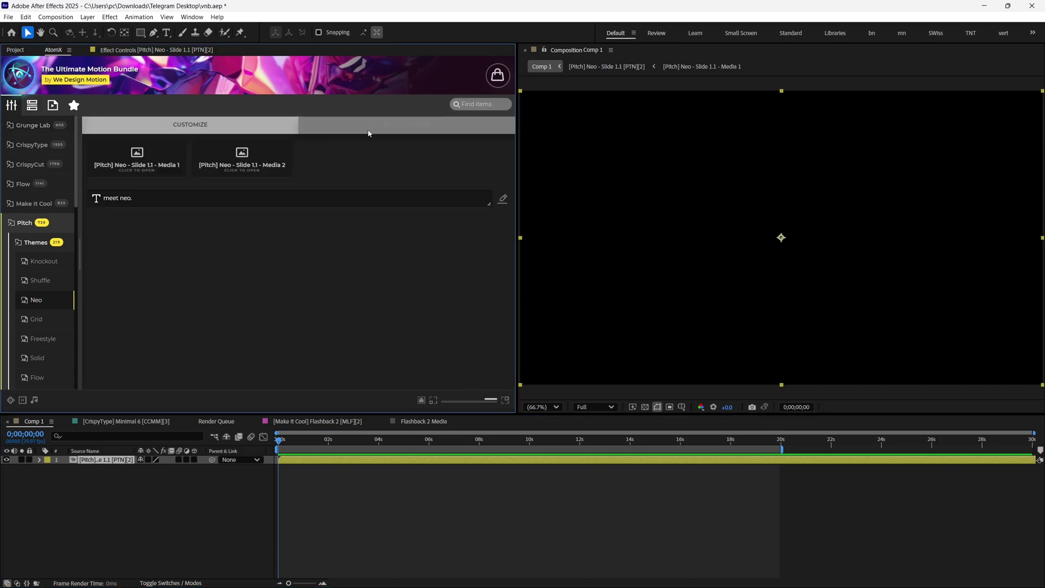
Put the planet clip in the Neo slide's Media 1 holder, retitle it Earth, and preview full-window.
click(158, 166)
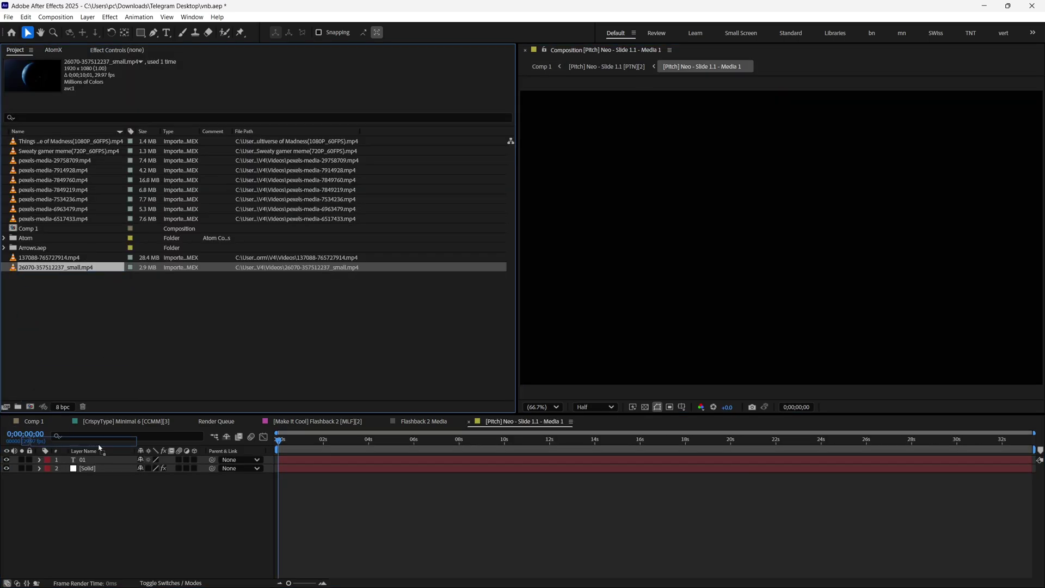
drag(99, 461, 101, 460)
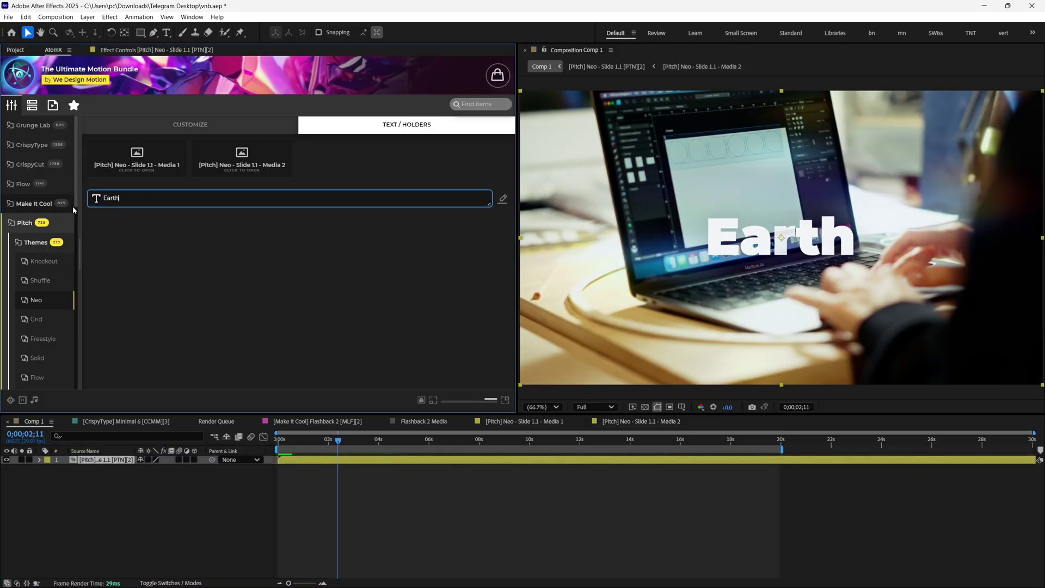
click(251, 527)
key(space)
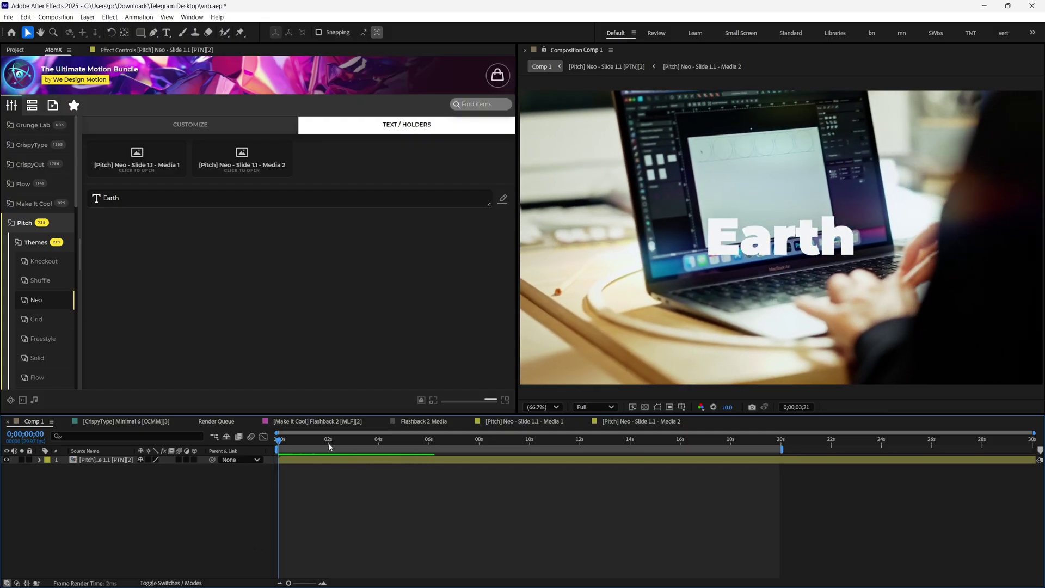
key(grave)
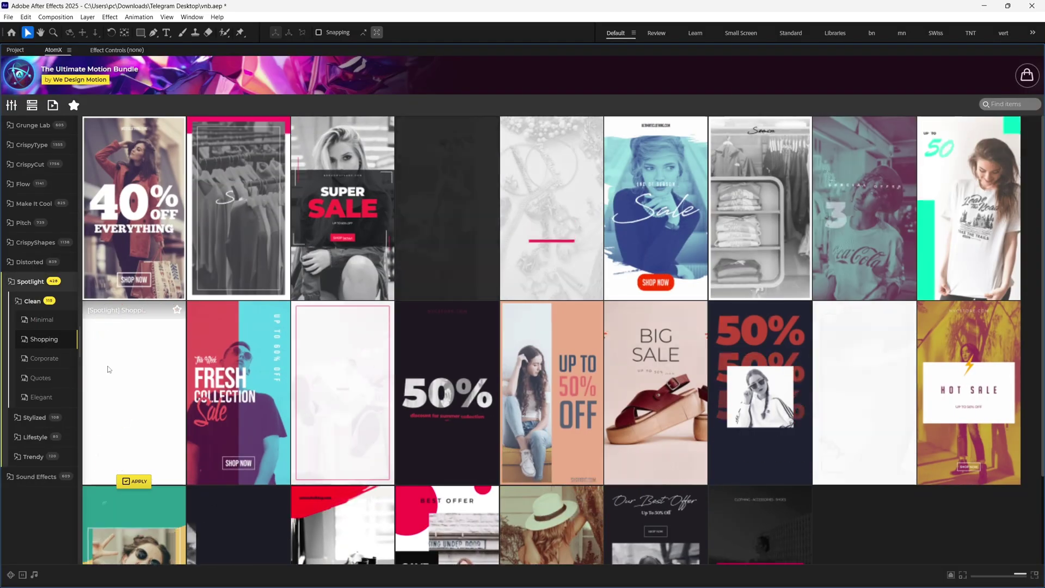
Browse the Corporate, Quotes and Elegant story templates, then collapse the Spotlight categories.
click(37, 358)
click(34, 381)
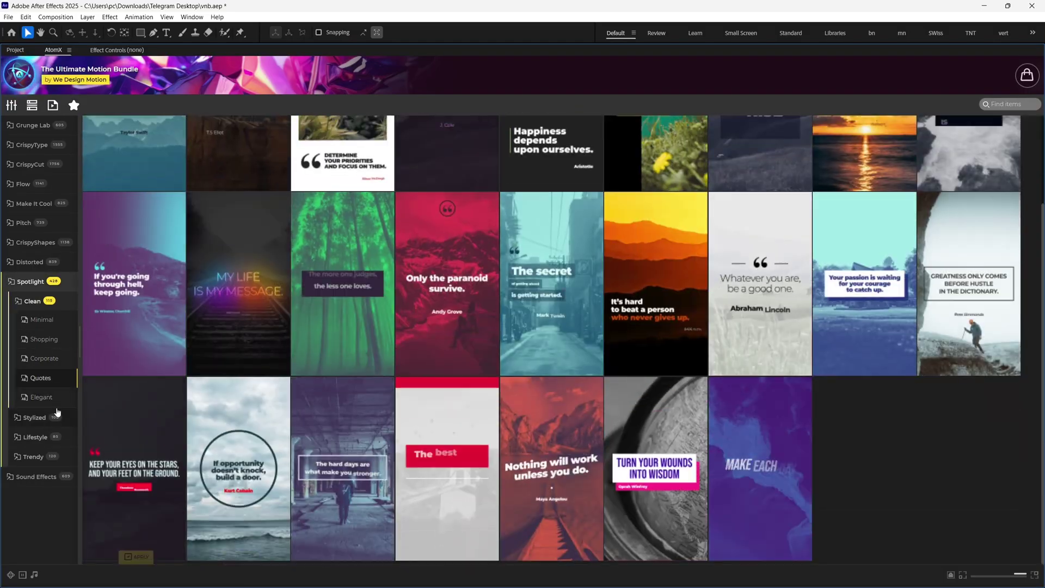
click(59, 400)
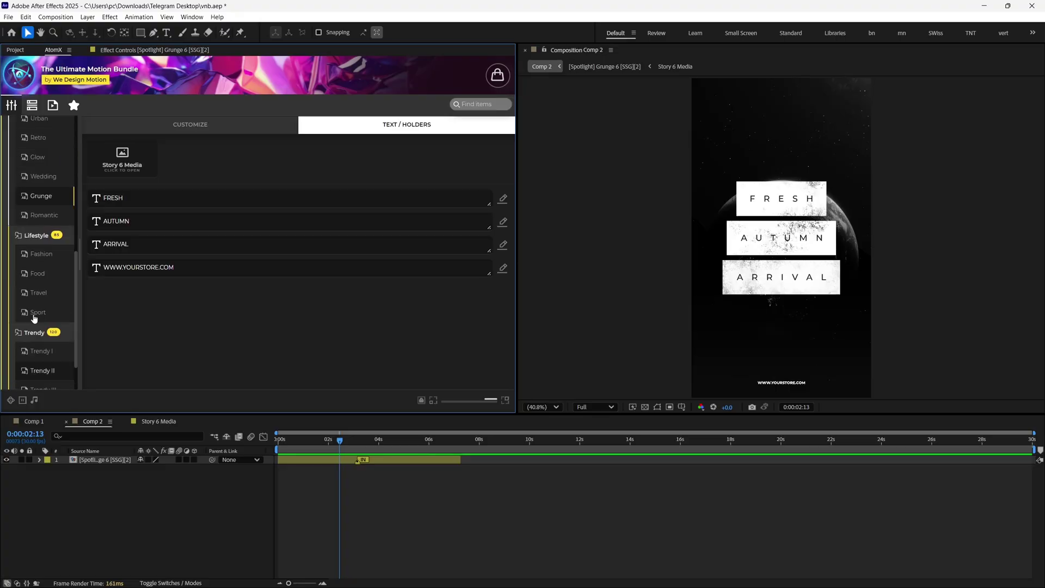
scroll(44, 245, up, 5)
click(27, 218)
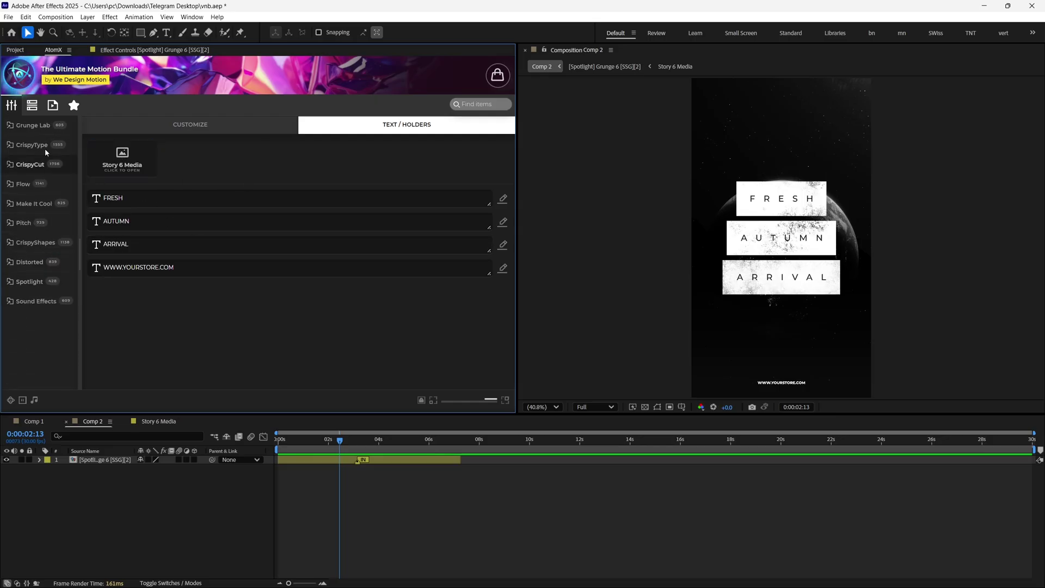
Open the AtomX sound effects library and step through the Swipes, Pops and Interface categories.
click(32, 301)
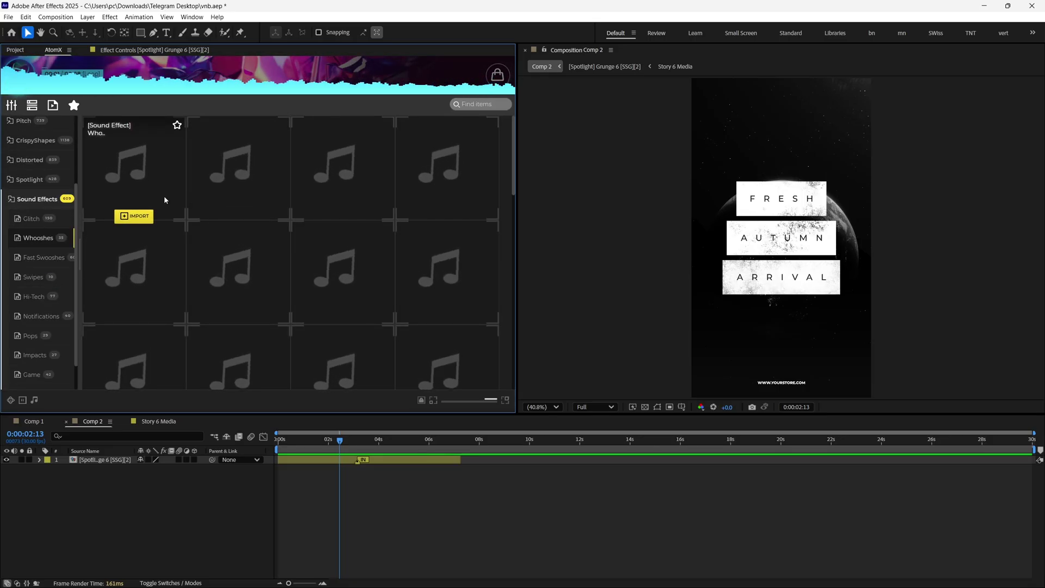
key(Down)
key(Down)
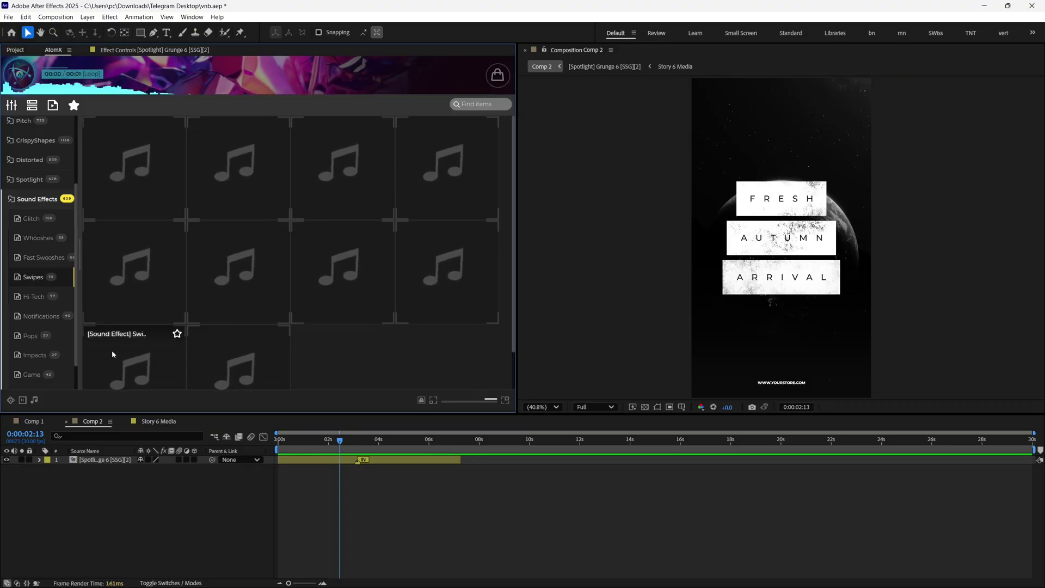
click(34, 335)
key(Down)
key(Down)
key(Down)
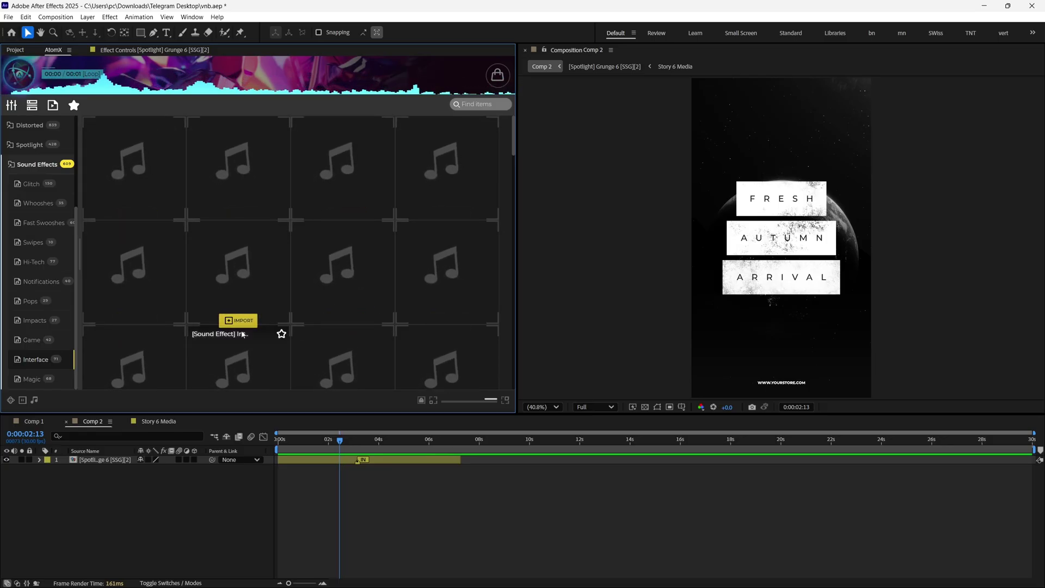
scroll(357, 359, down, 1)
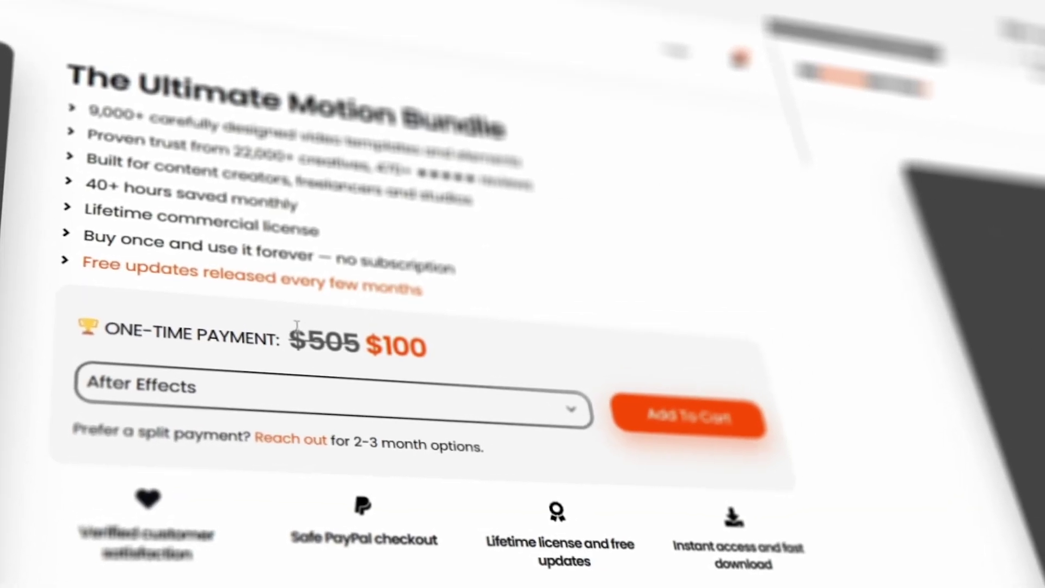
Pick After Effects from the Ultimate Motion Bundle's version dropdown.
drag(297, 325, 359, 343)
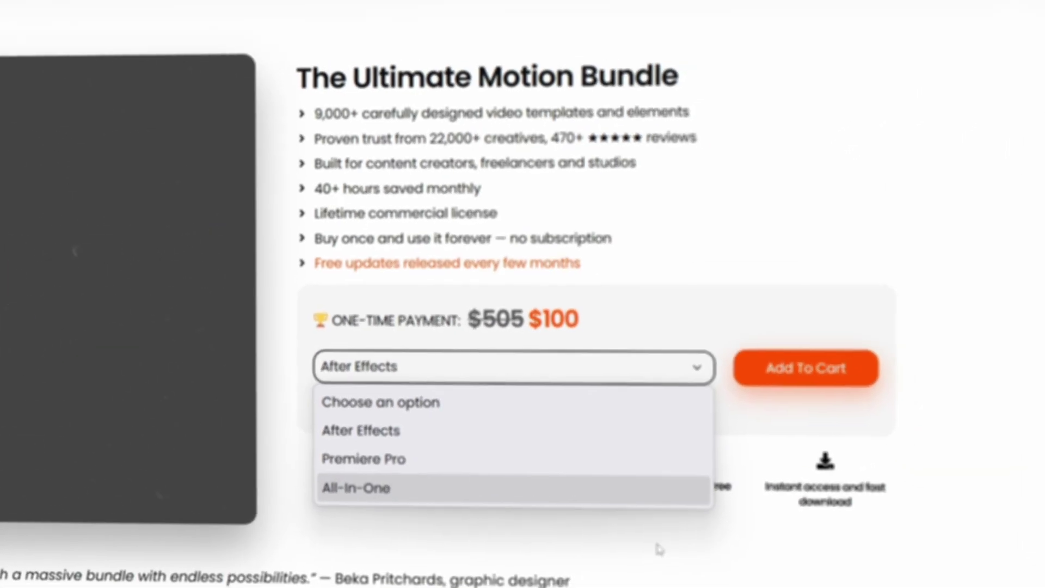
click(659, 549)
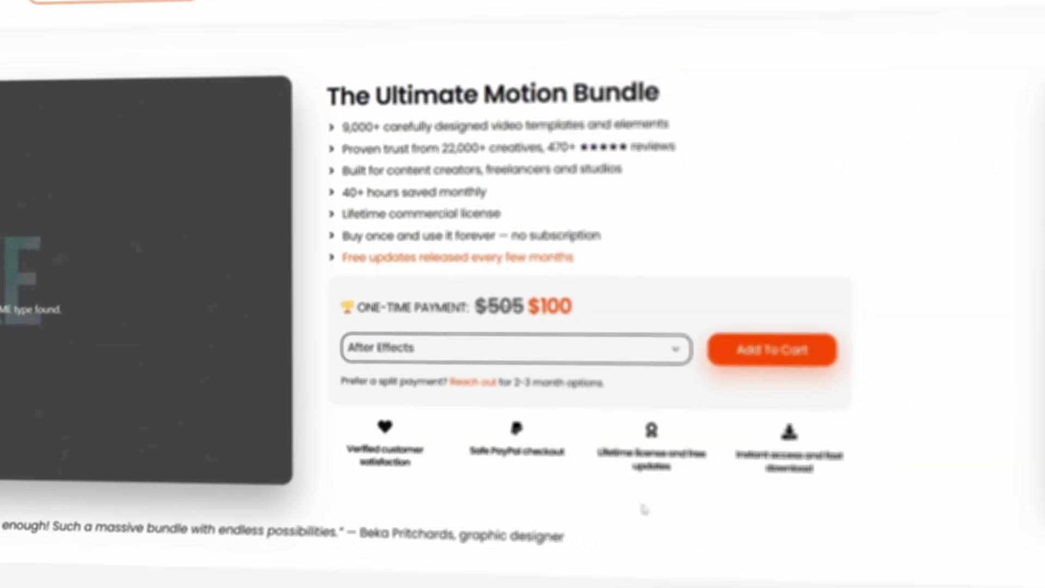